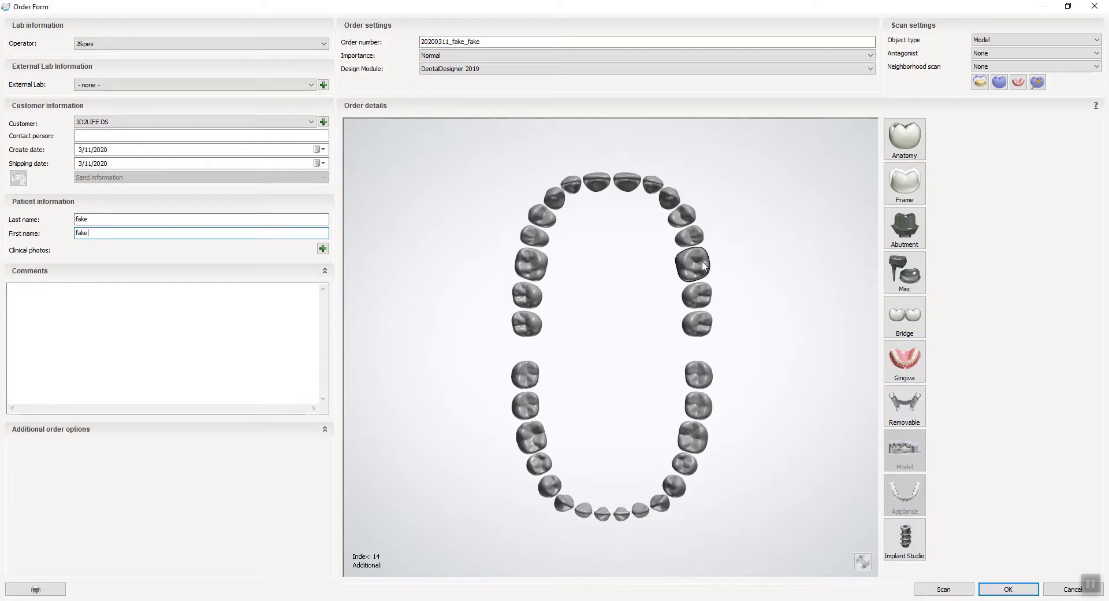
Assign an anatomy crown to tooth 14 and set its color to A1 (Global)
left_click(904, 139)
left_click(1091, 143)
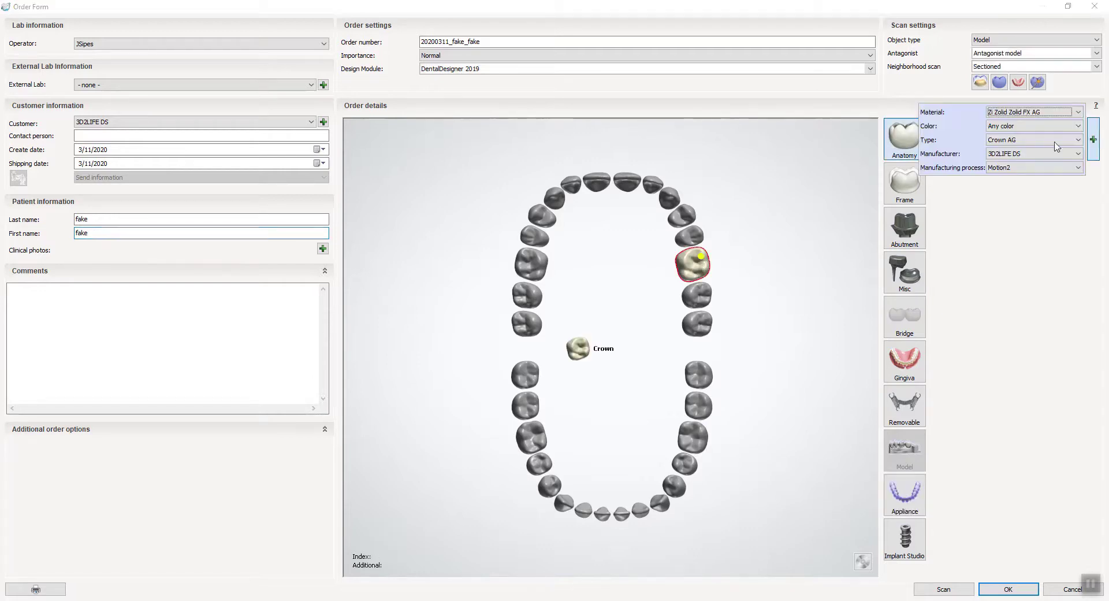
left_click(1023, 124)
left_click(1020, 139)
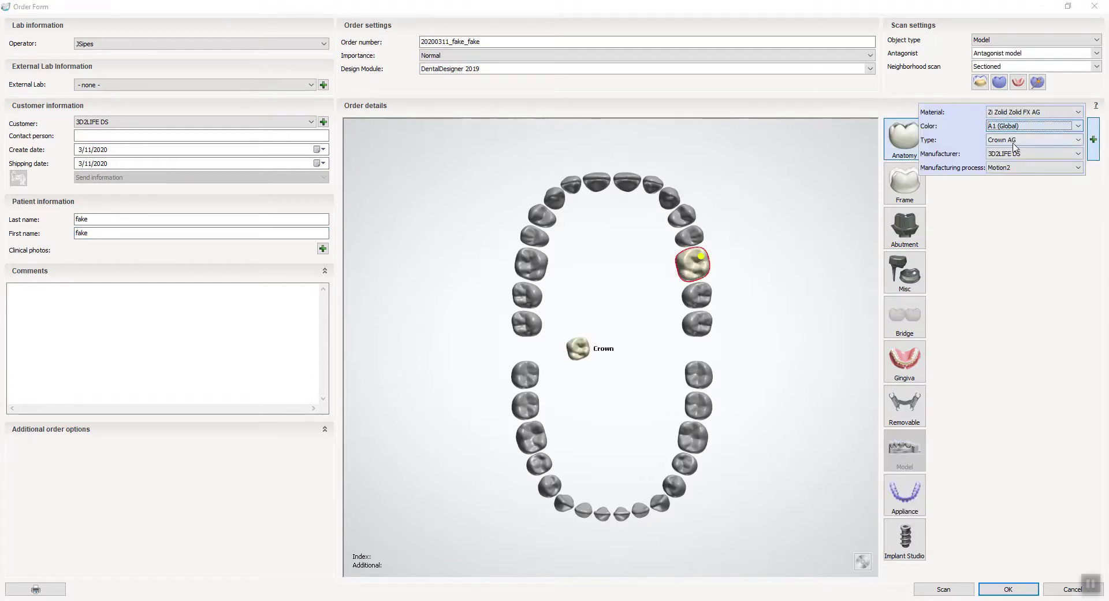
Set the scan object type to Digital impression and save the order
left_click(1024, 41)
left_click(1000, 56)
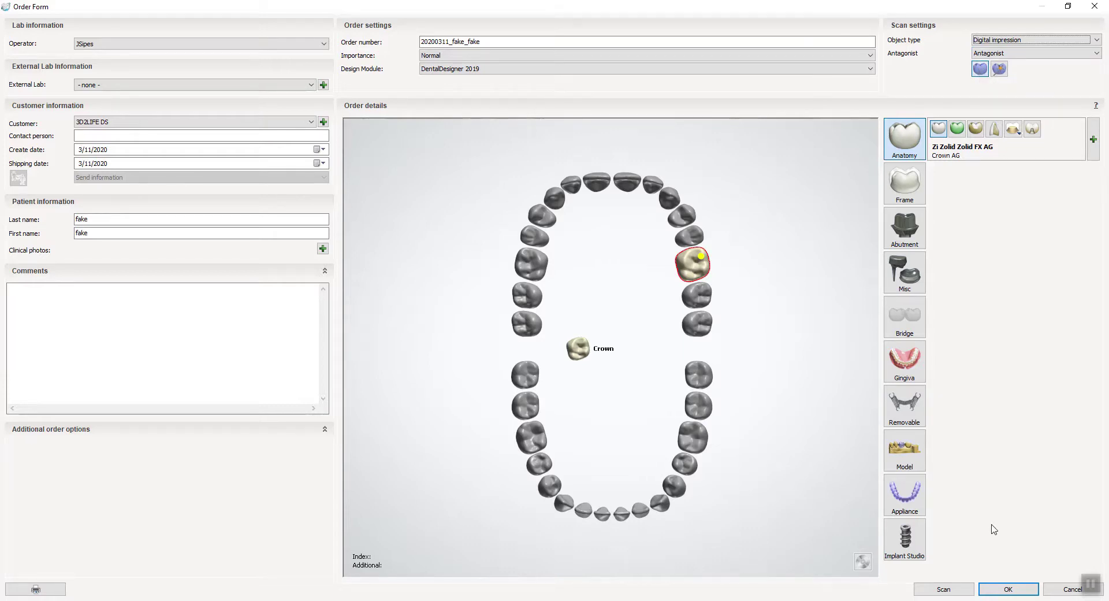
left_click(1008, 589)
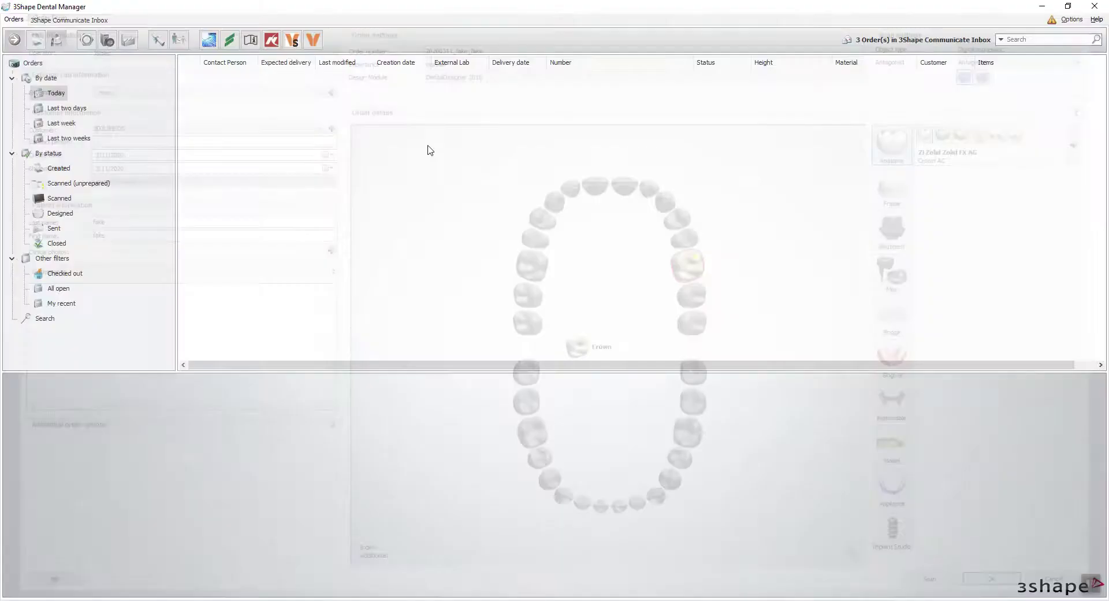
Start a scan import for the new order and load Upper_AbutmentScan.stl as the upper jaw preparation scan
right_click(283, 86)
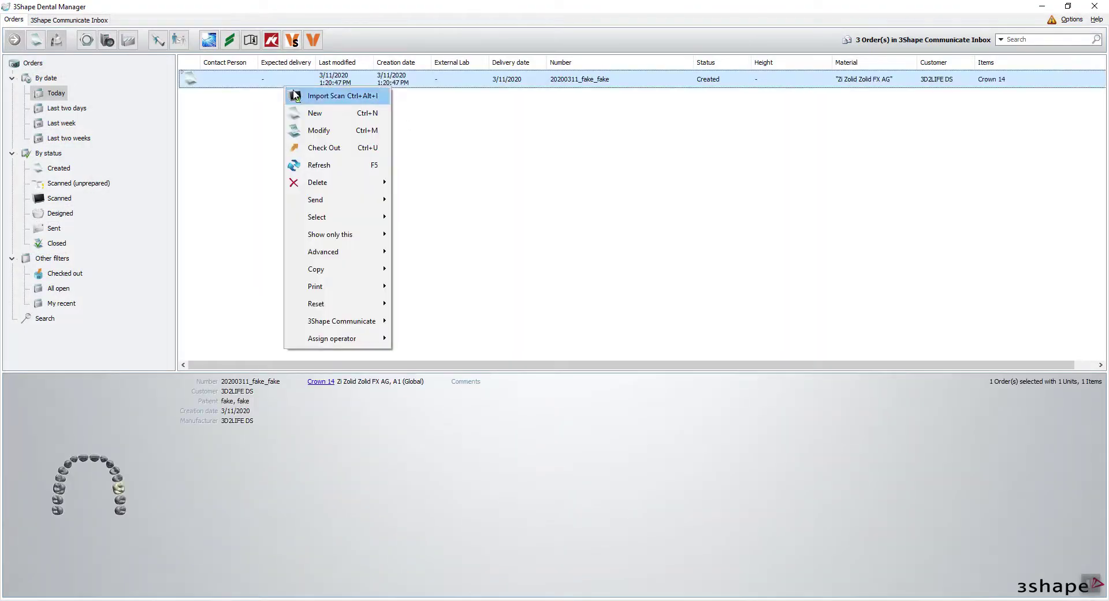
left_click(296, 96)
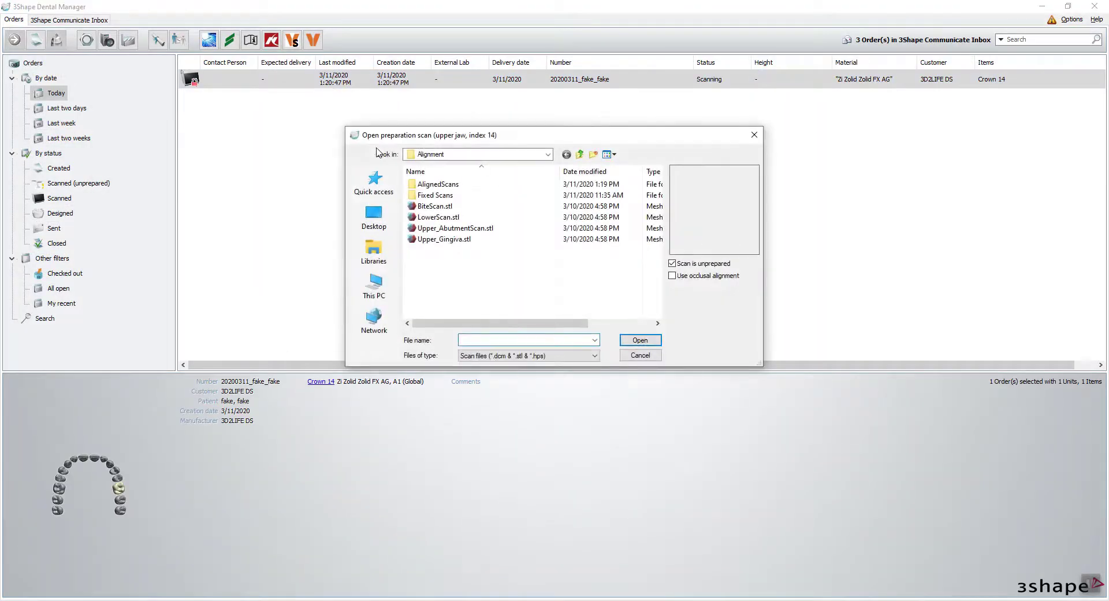
left_click(442, 229)
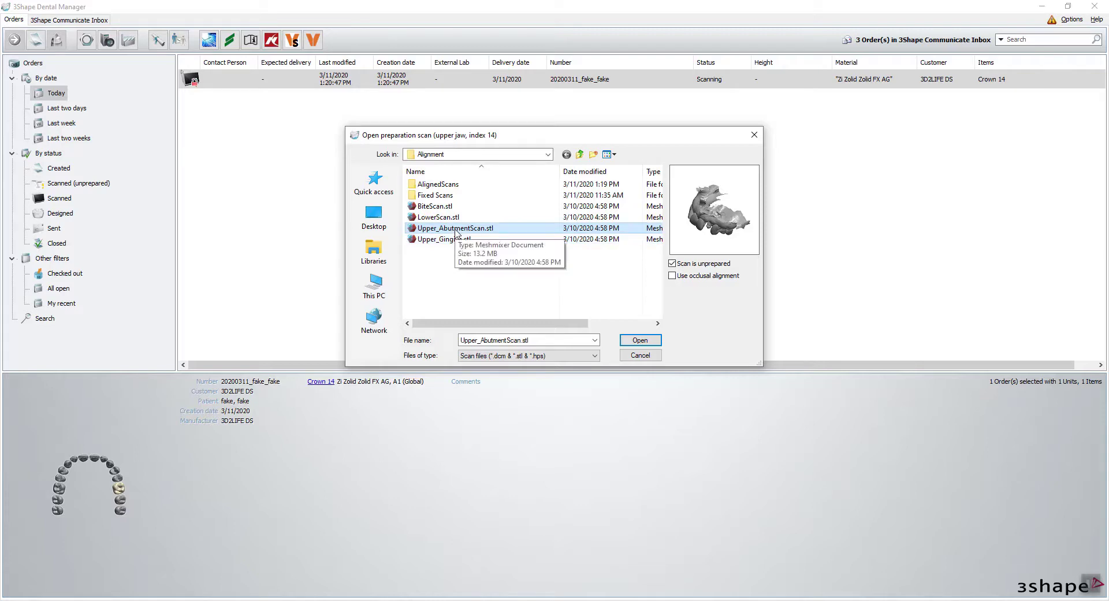
left_click(647, 342)
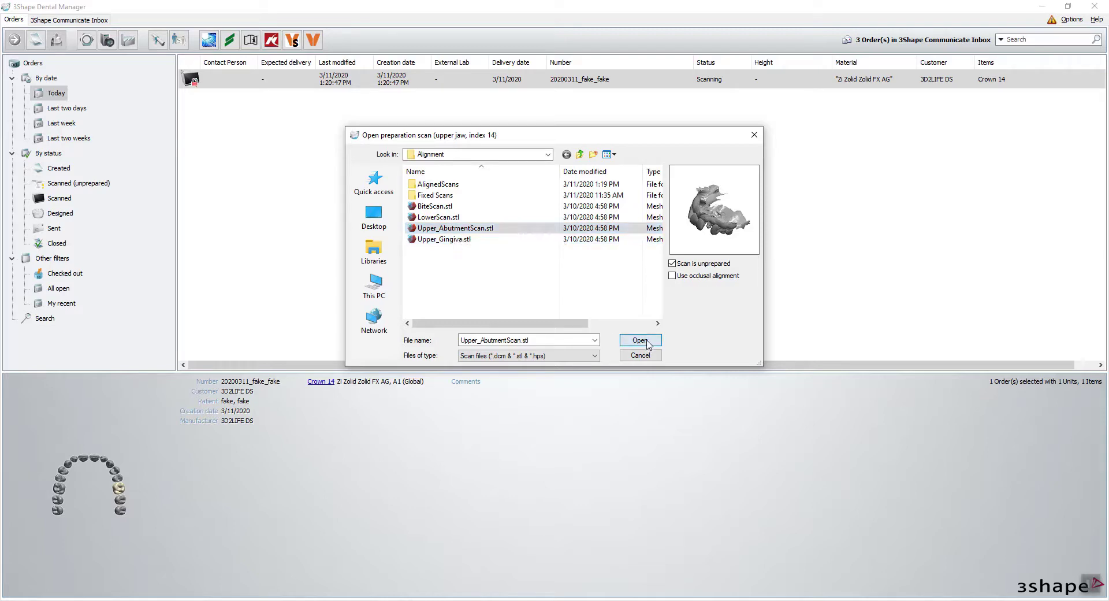
Import LowerScan.stl as the antagonist scan and Upper_Gingiva.stl as the pre-preparation scan
left_click(457, 217)
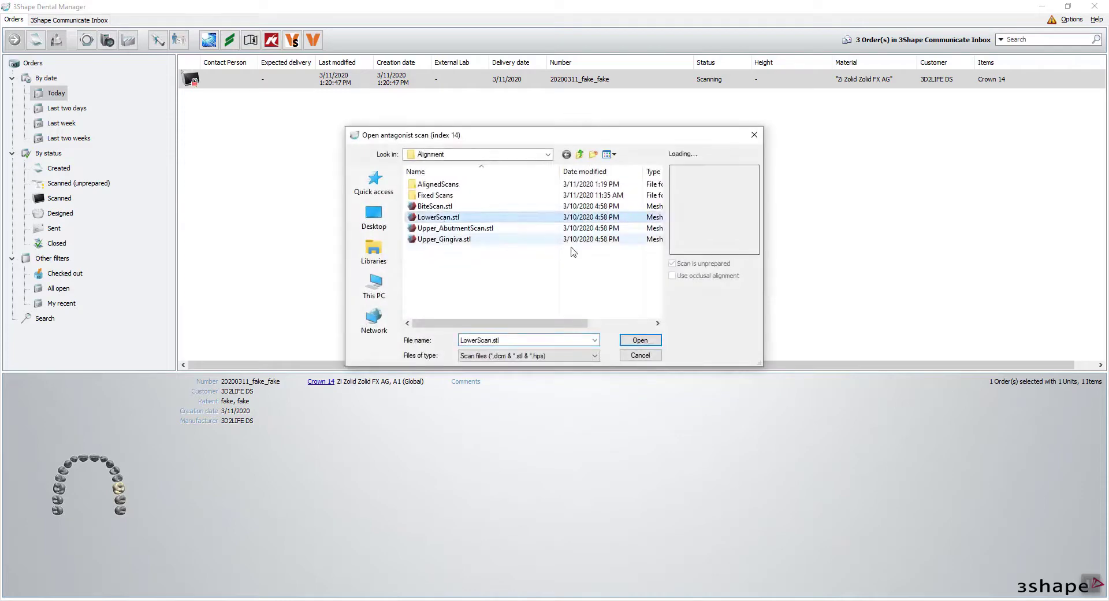
left_click(640, 341)
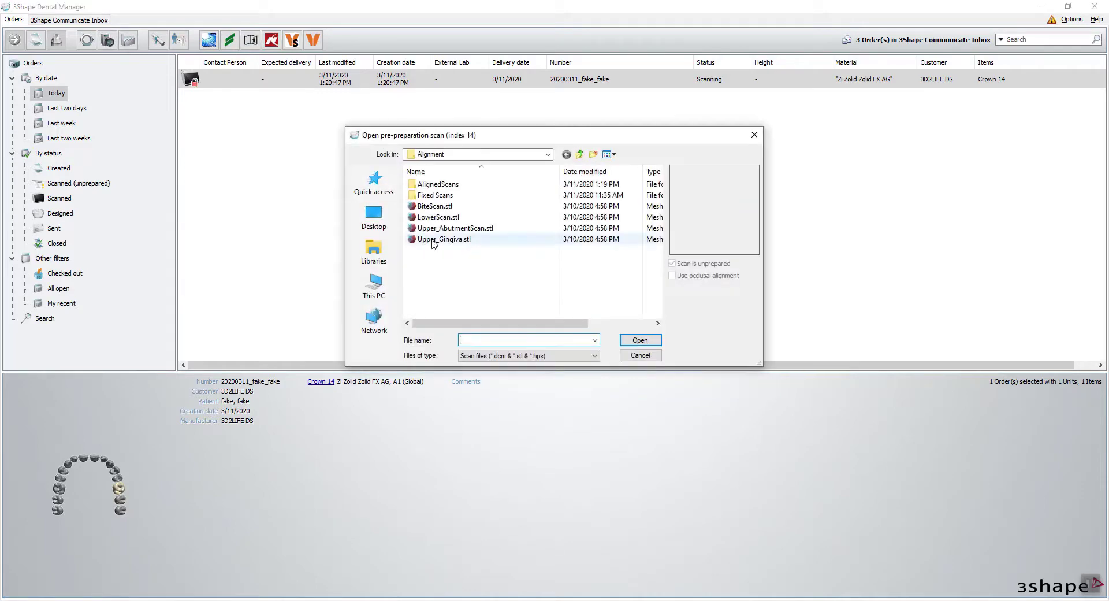
left_click(435, 239)
left_click(639, 340)
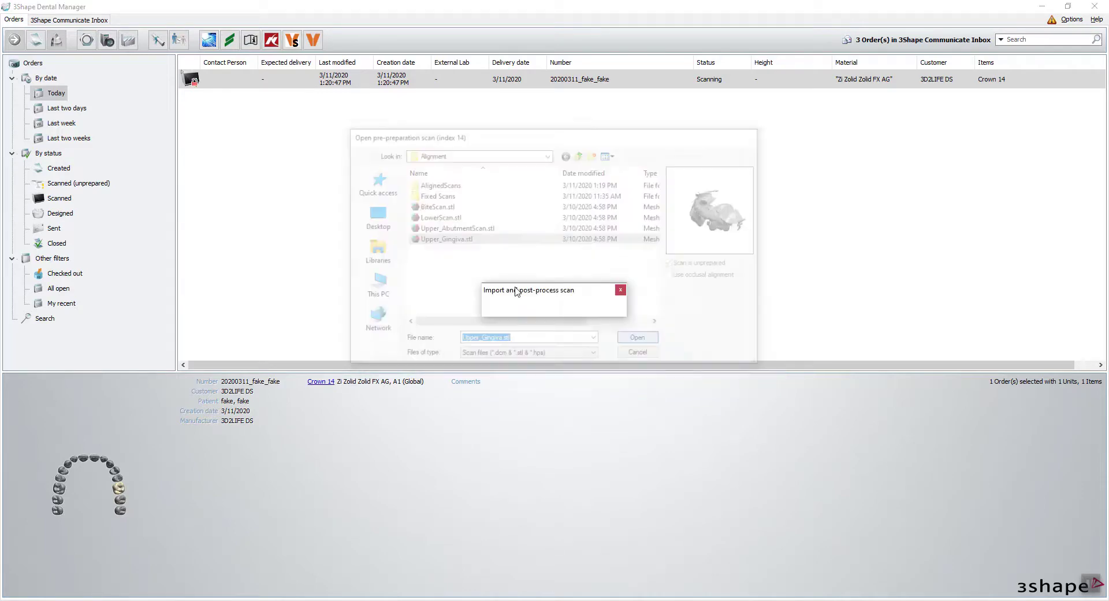
Open the order for design and show the pre-preparation scan together with the preparation scan
right_click(281, 89)
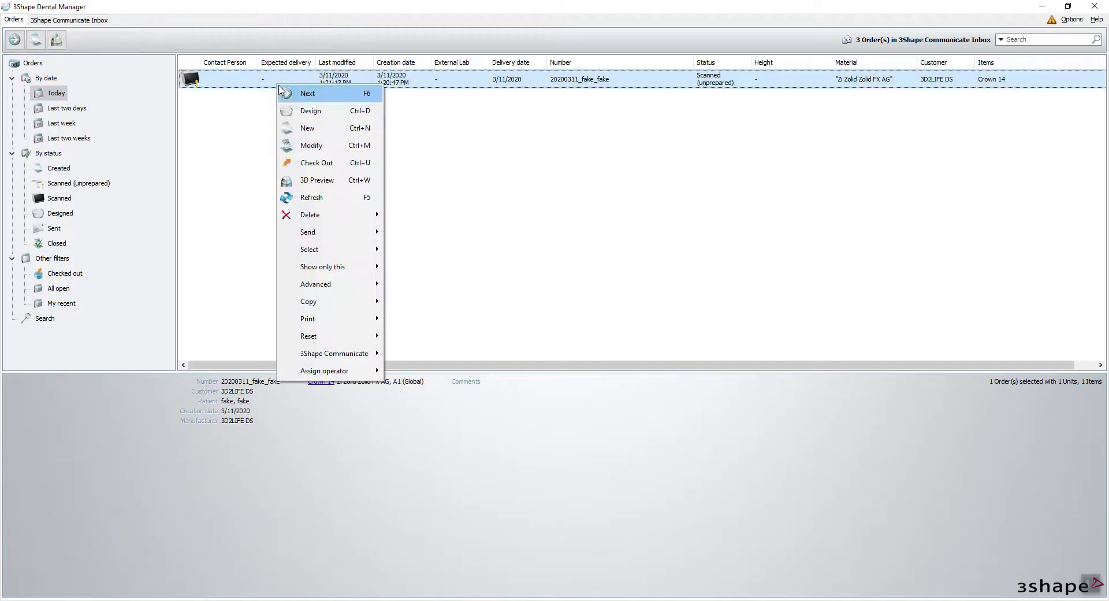
left_click(342, 109)
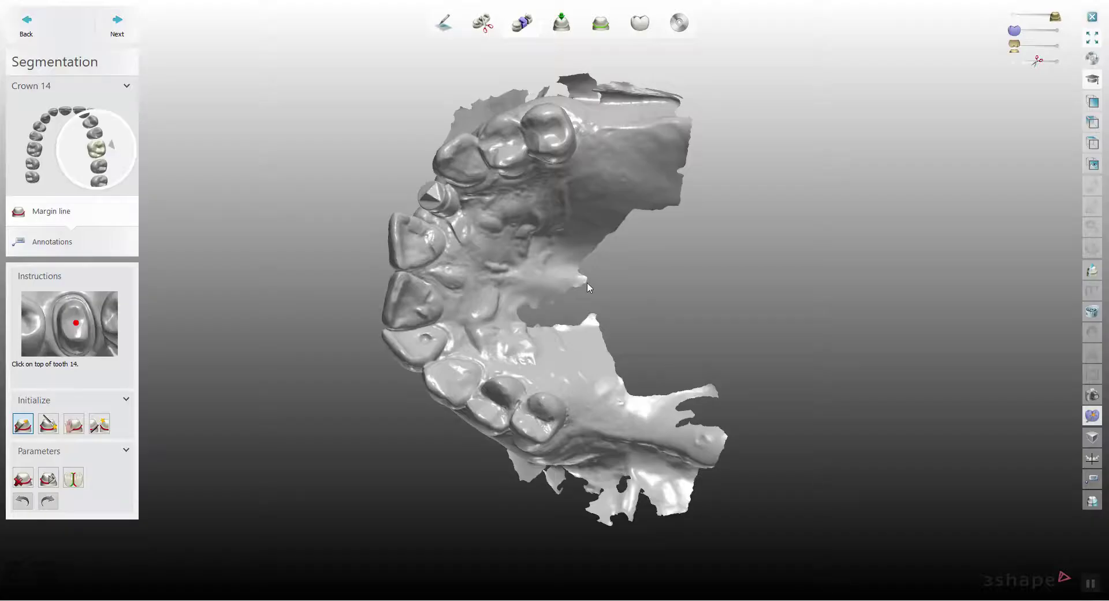
right_click_drag(467, 395, 561, 243)
key("a")
key("a")
key("a")
key("a")
key("a")
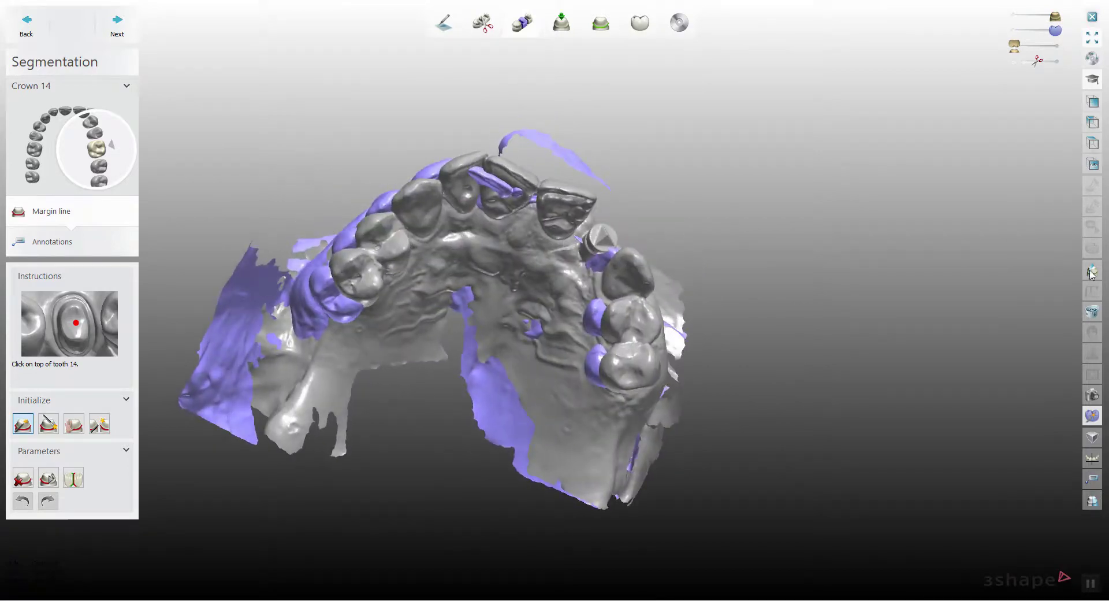
Open the alignment of additional scans and move the pre-preparation upper jaw scan clear of the preparation scan
left_click(1092, 417)
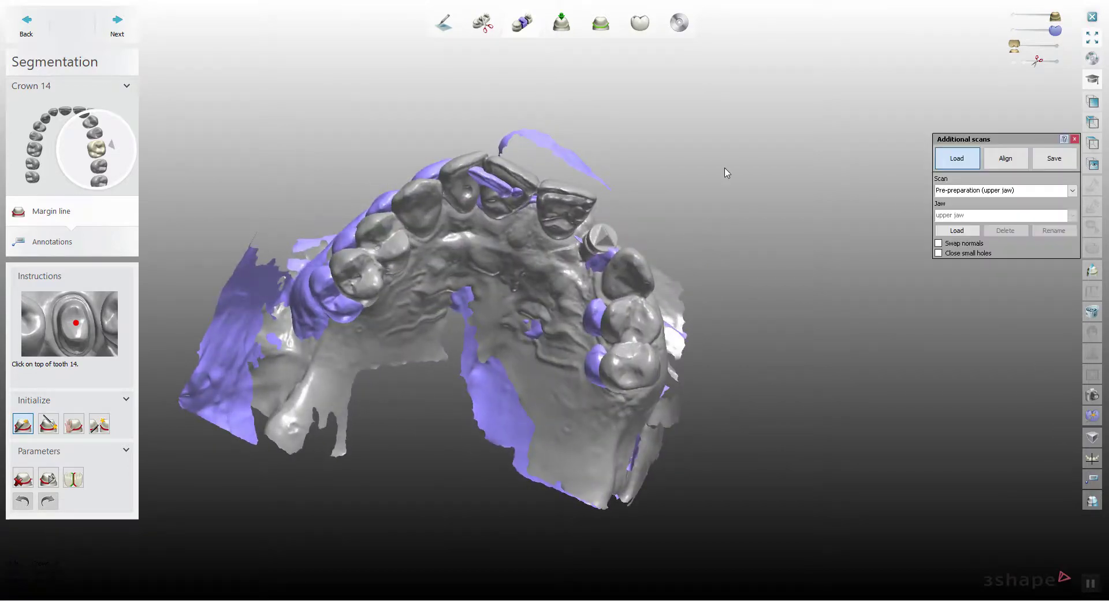
left_click(1005, 159)
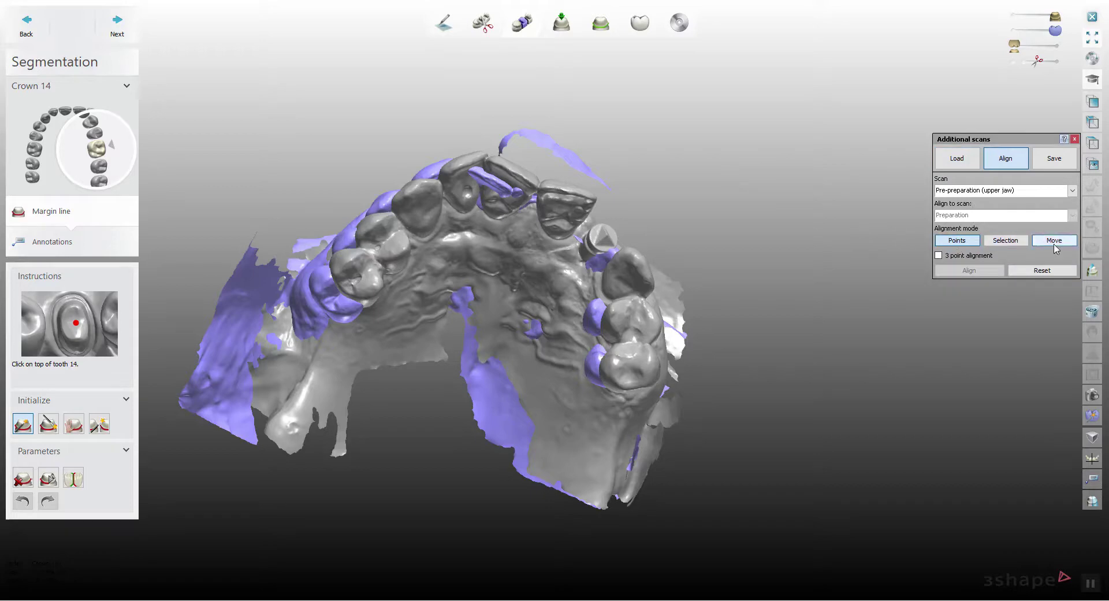
left_click(1054, 239)
right_click_drag(776, 291, 756, 280)
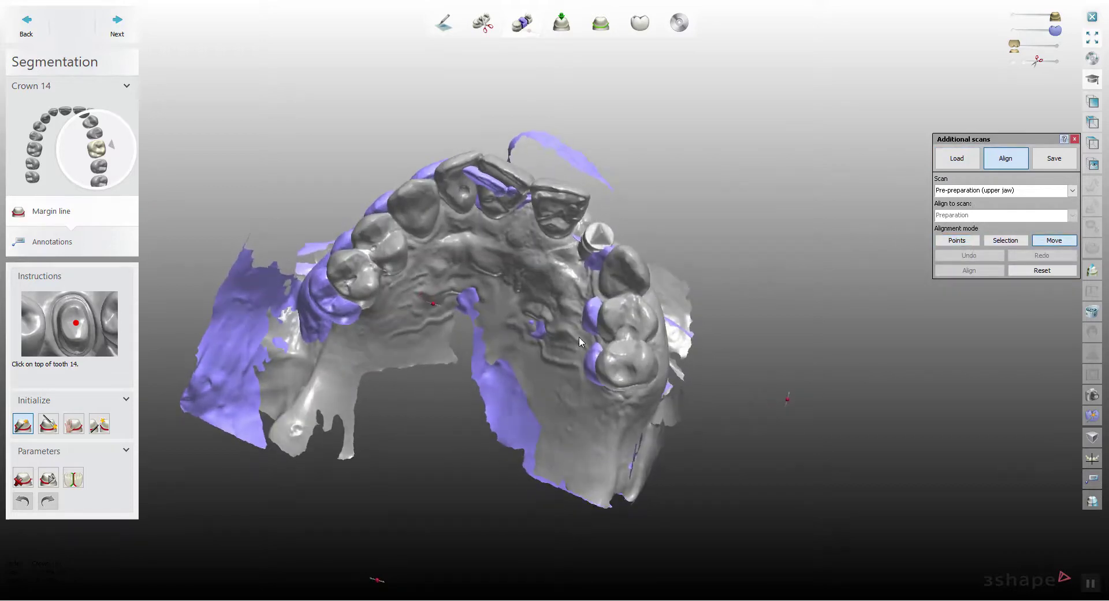
left_click_drag(593, 322, 878, 241)
middle_click_drag(715, 277, 644, 270)
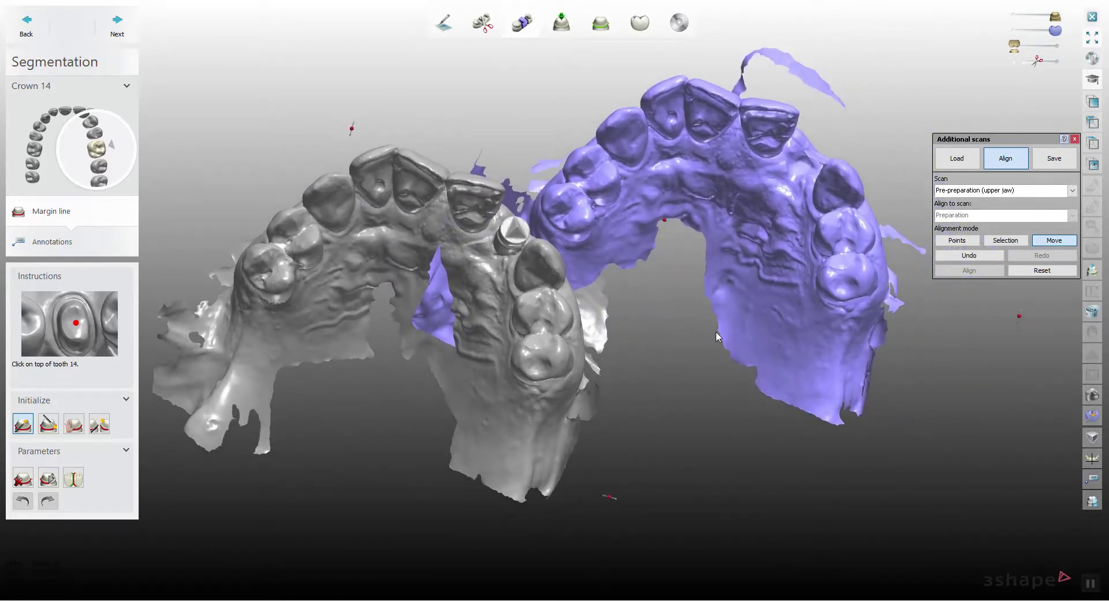
Align the pre-preparation scan to the preparation with 3 point alignment, using matching points on three teeth around the arch, and inspect the fit
left_click(959, 240)
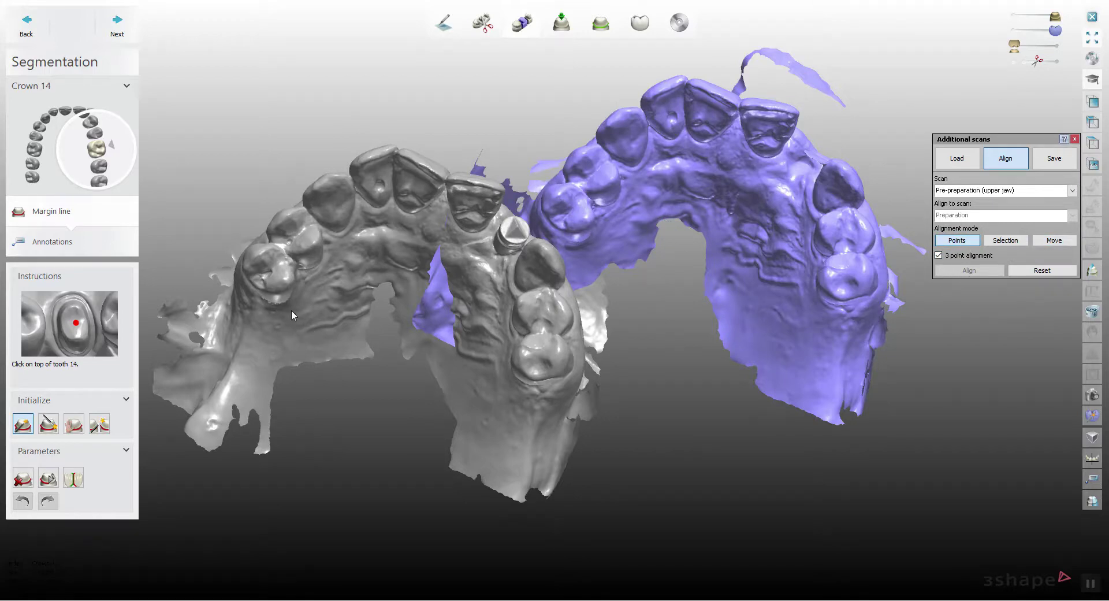
left_click(286, 279)
left_click(380, 188)
left_click(520, 301)
left_click(587, 219)
left_click(822, 221)
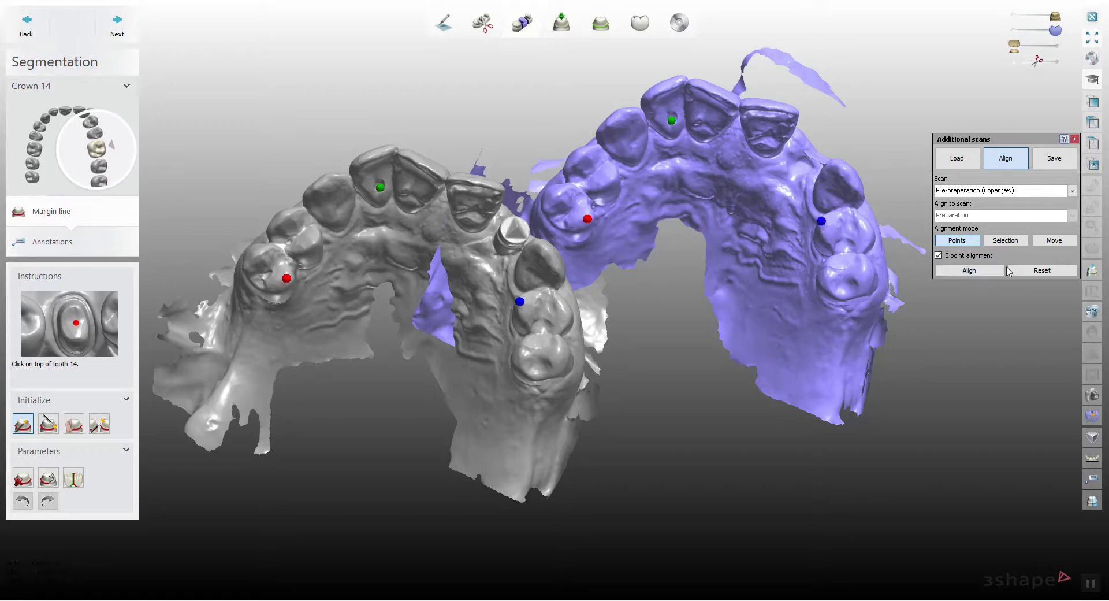
left_click(990, 272)
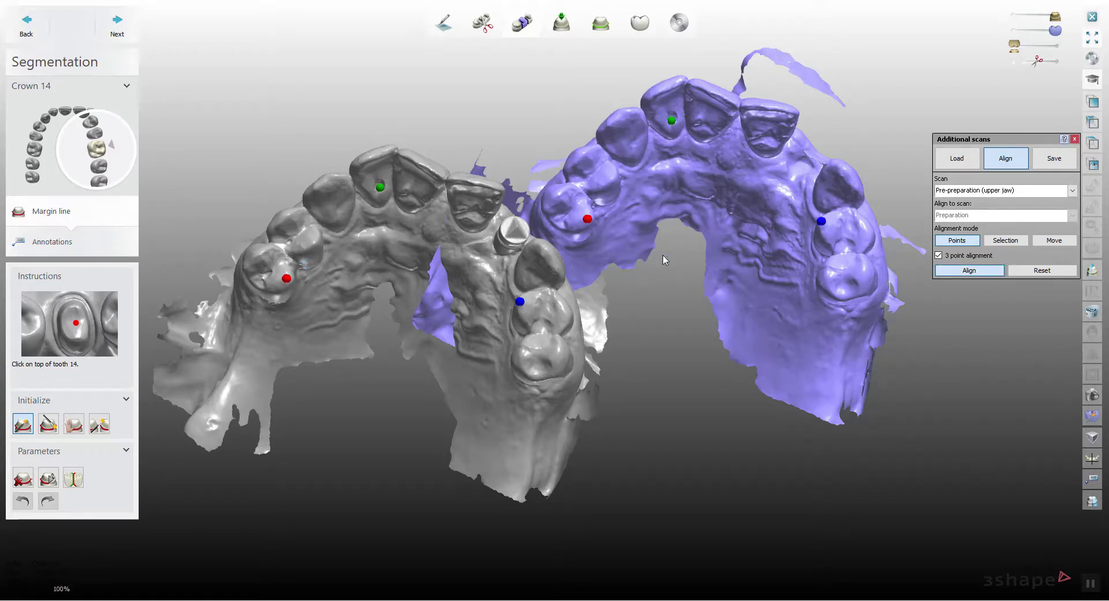
right_click_drag(362, 143, 342, 104)
right_click_drag(528, 370, 543, 557)
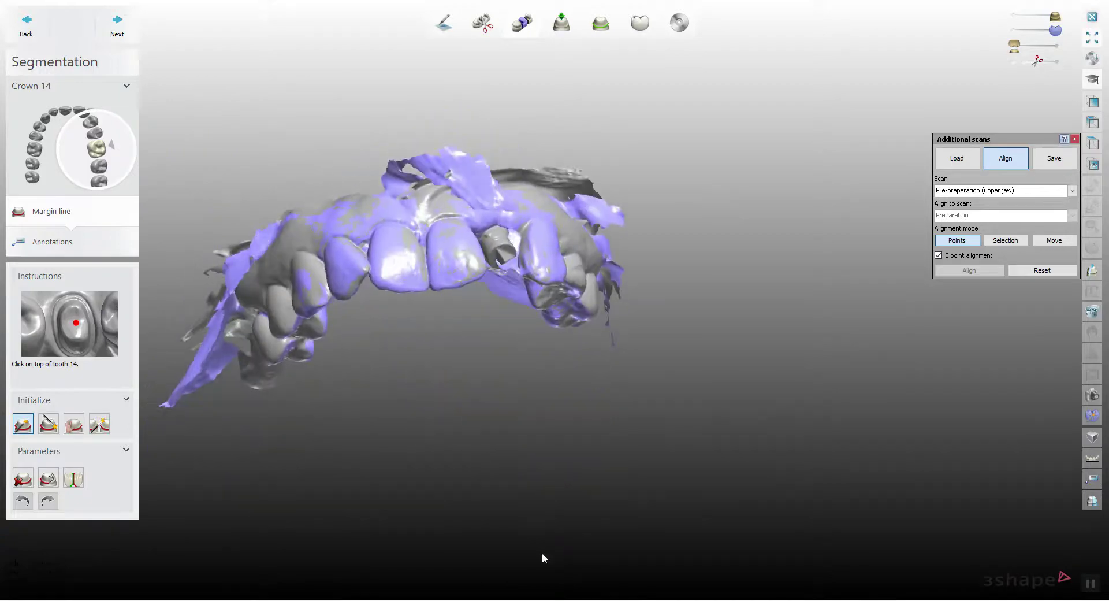
right_click_drag(483, 354, 571, 341)
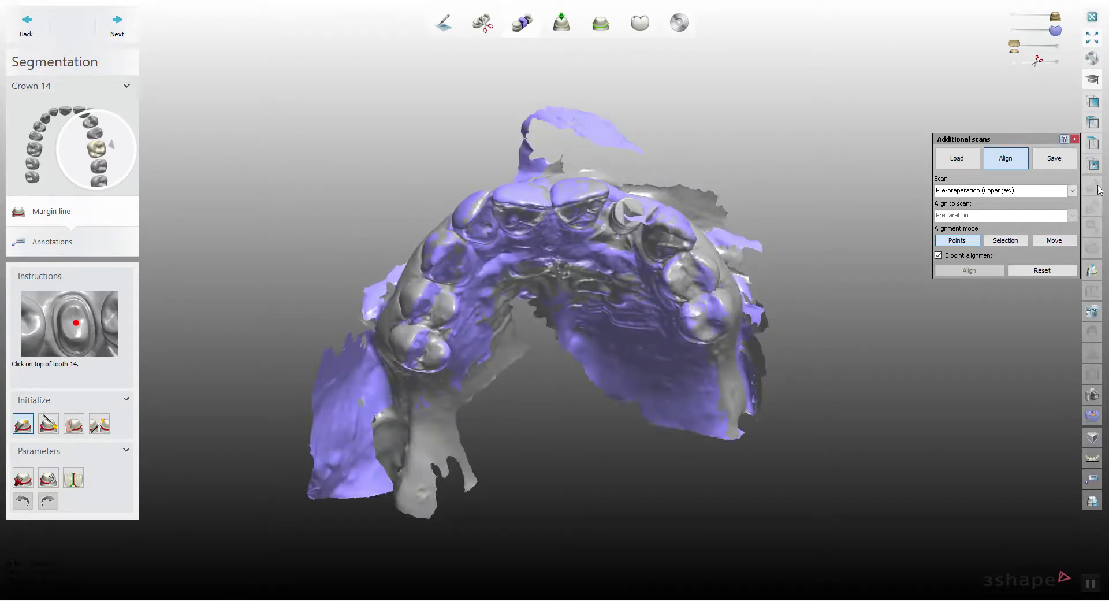
Hide the pre-preparation scan and save the preparation scan as DCM file Upper_Scanbody in the Alignment folder
left_click(1070, 159)
left_click(1015, 30)
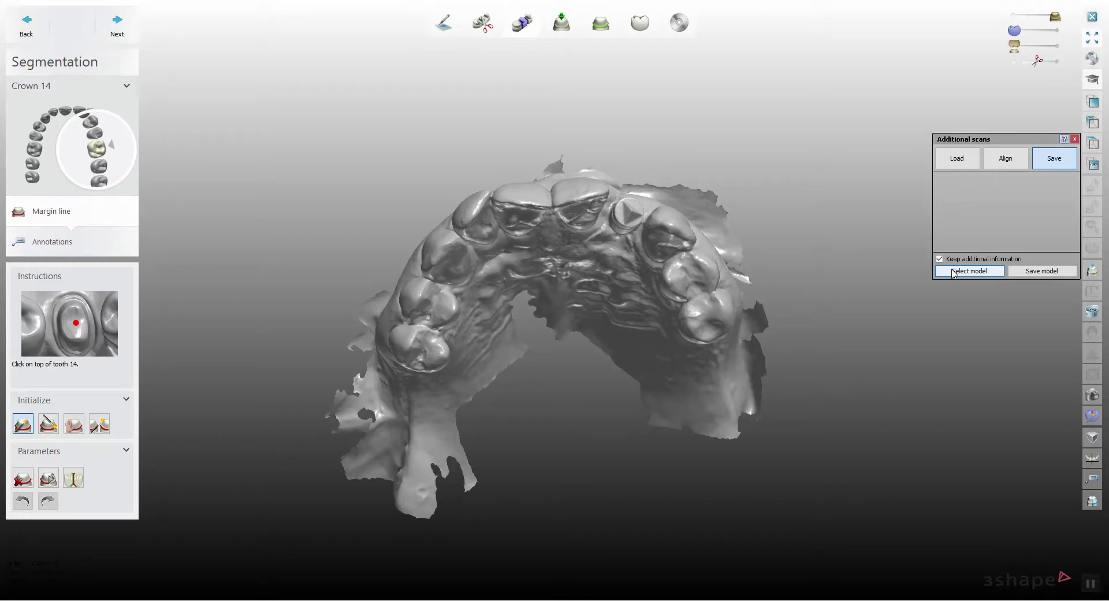
left_click(981, 271)
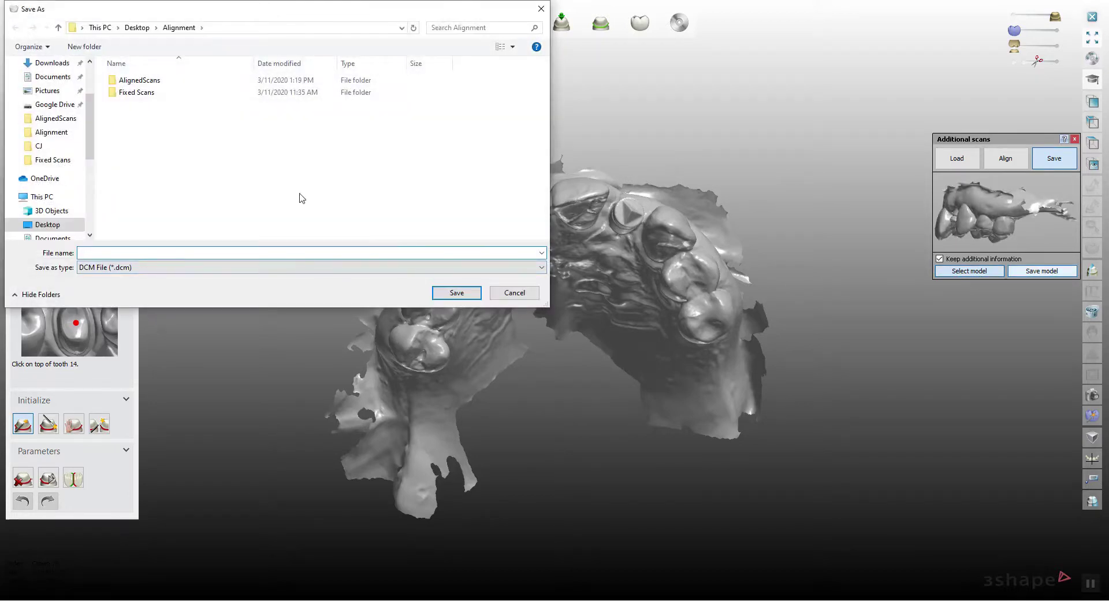
type("Upper")
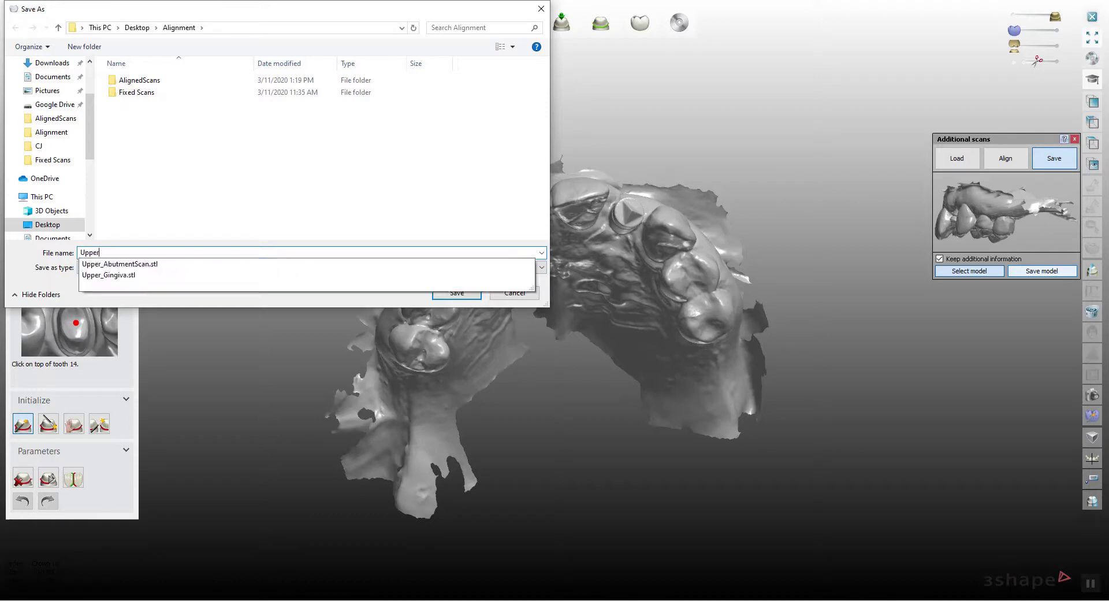
type("_Scanbody")
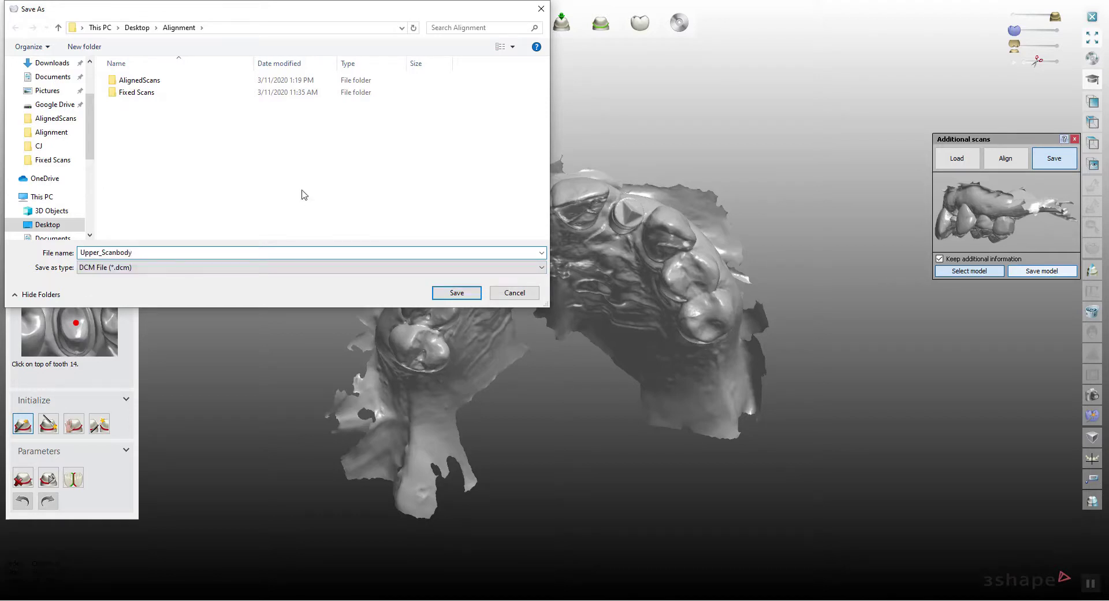
left_click(445, 293)
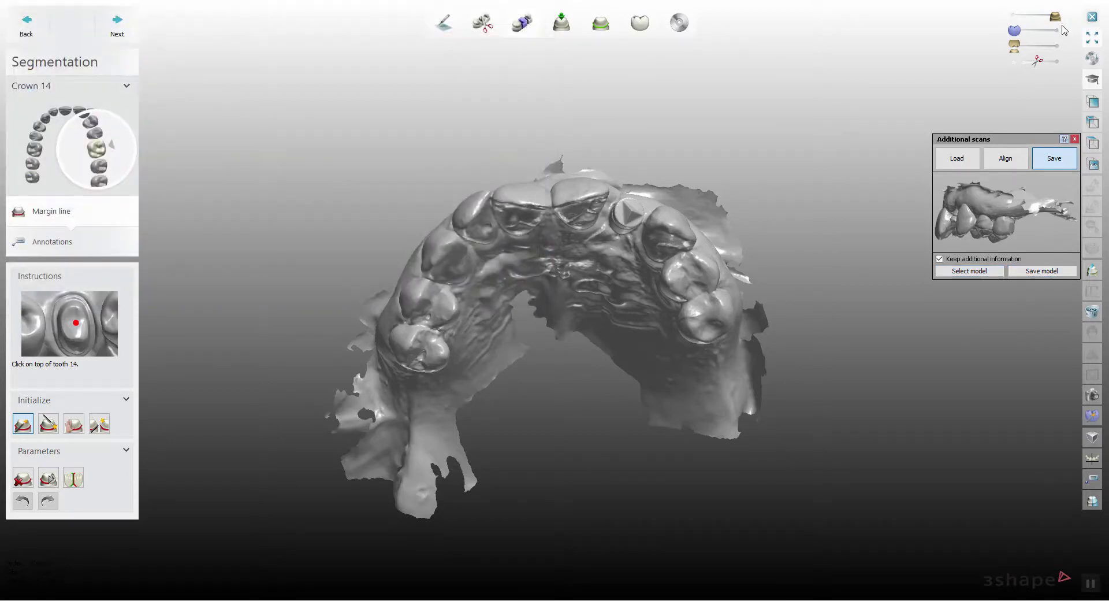
Show only the pre-preparation scan and save it as DCM file Upper_gingiva in the Alignment folder
left_click(1054, 32)
left_click(1017, 17)
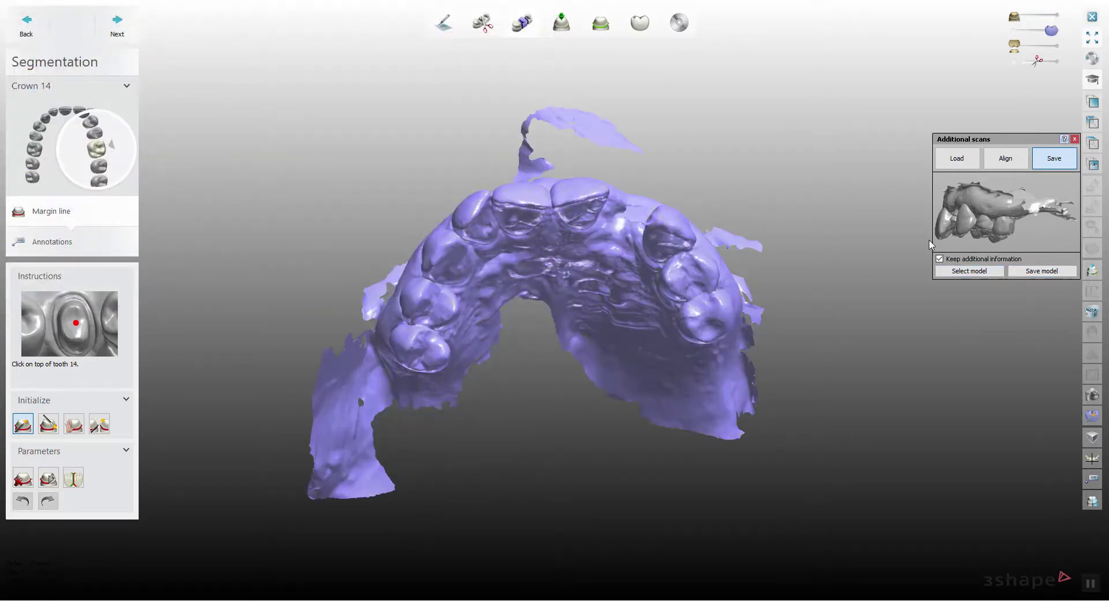
left_click(969, 271)
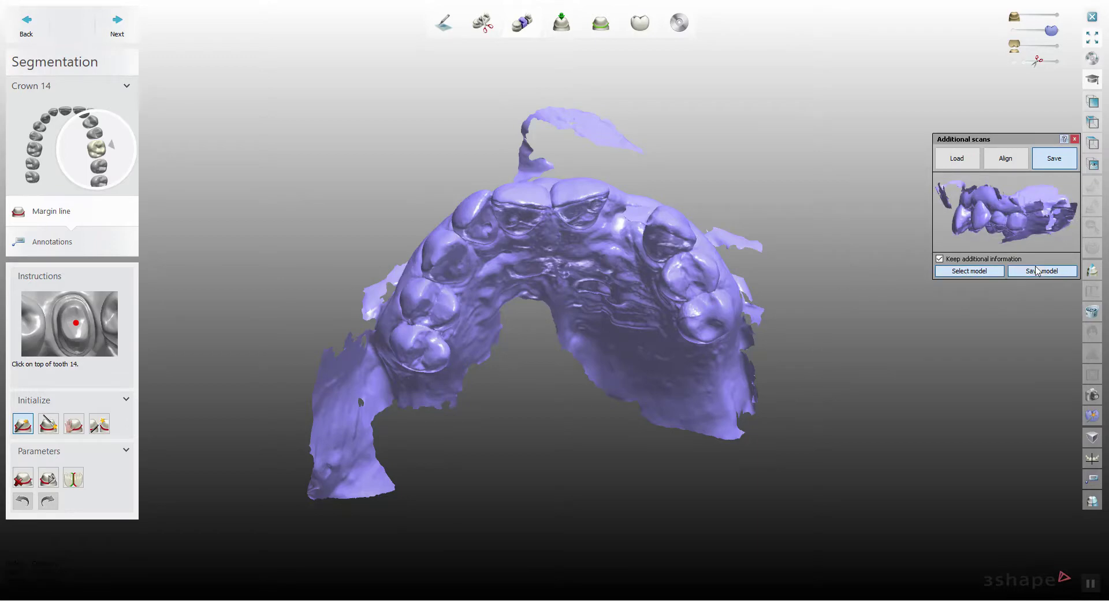
left_click(1037, 271)
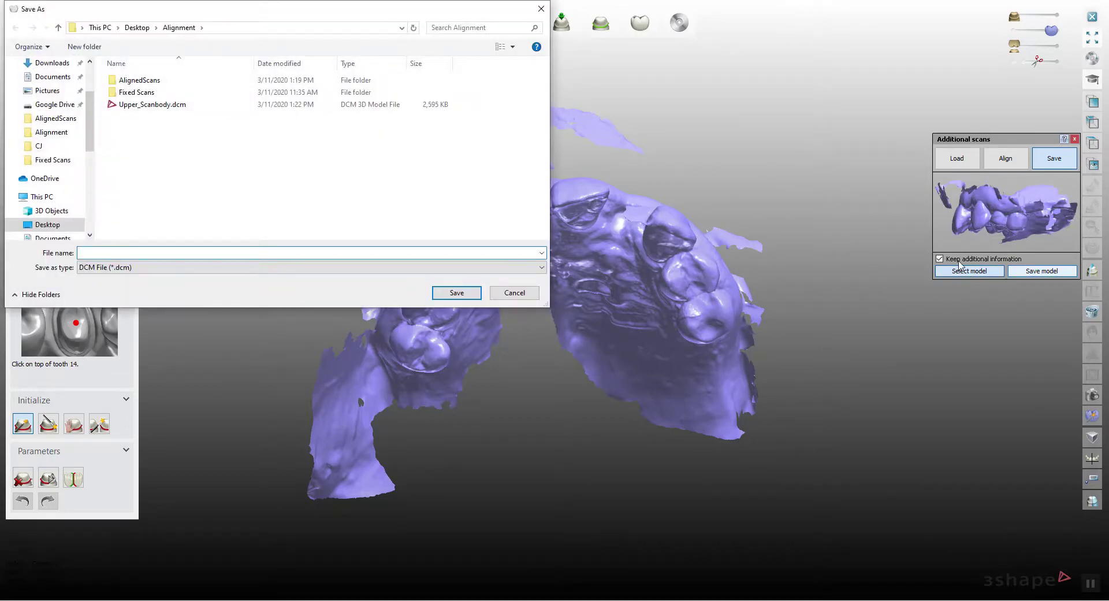
type("Upper_gingiv")
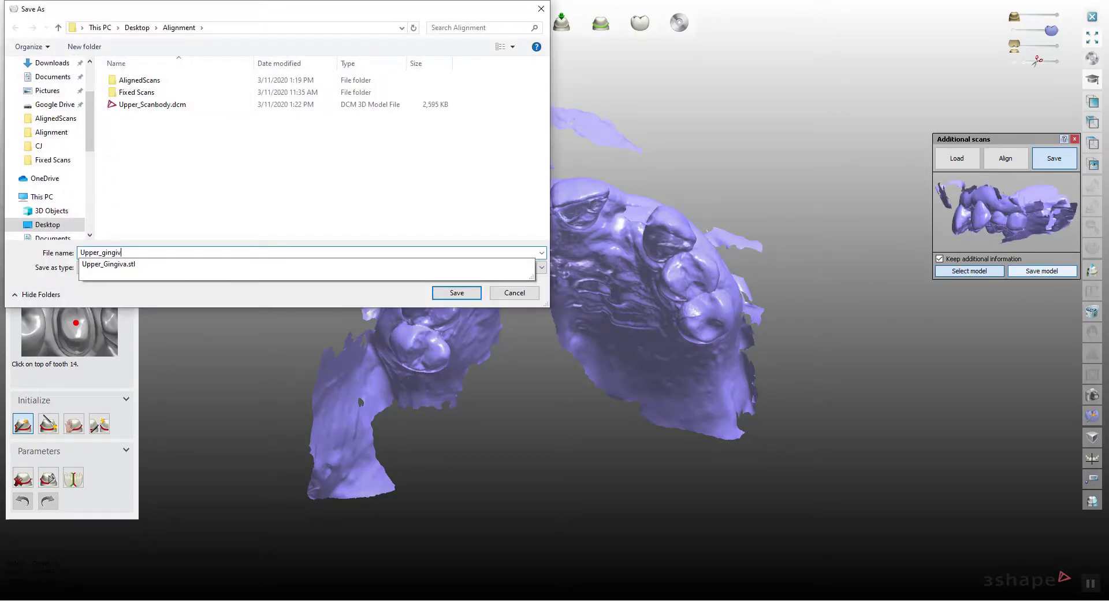
type("a")
left_click(448, 293)
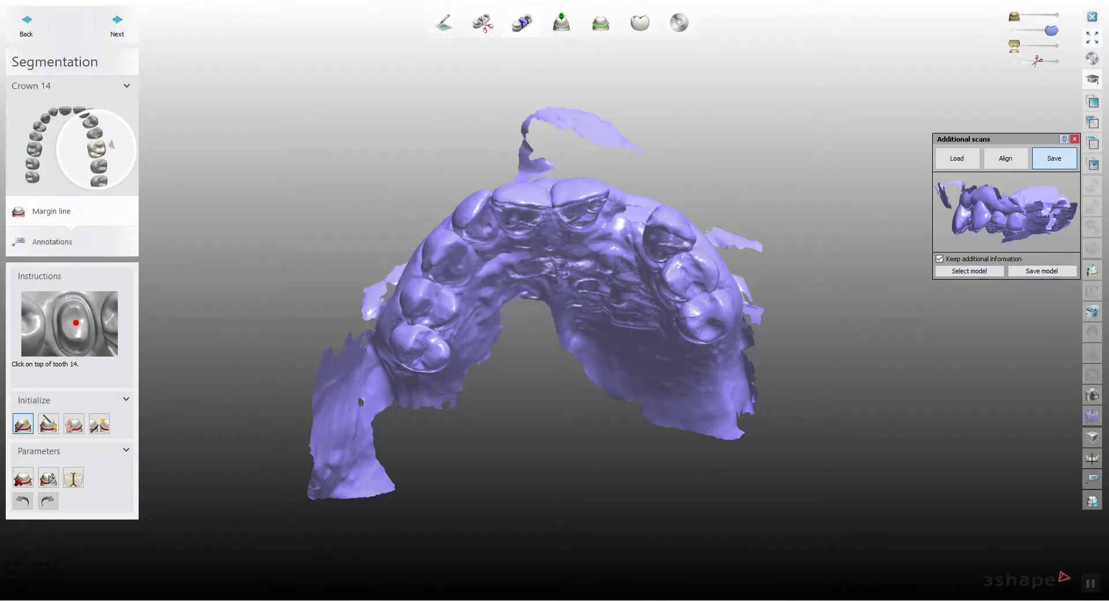
Show only the lower jaw scan and save it as DCM file LowerScan in the Alignment folder
left_click(1013, 31)
left_click(1052, 46)
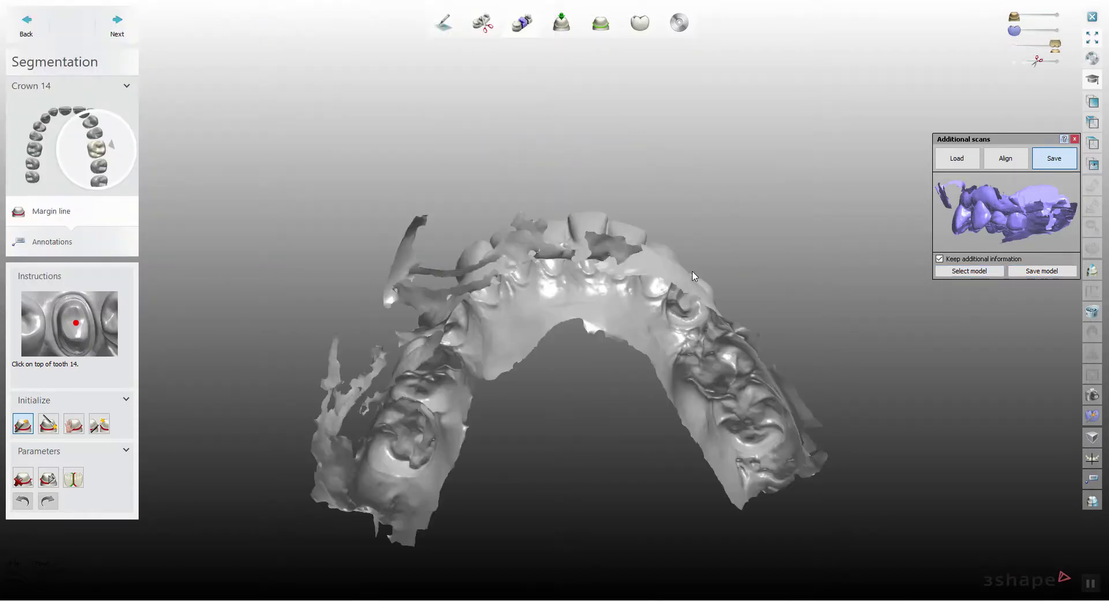
left_click(703, 324)
left_click(1042, 271)
type("Lower")
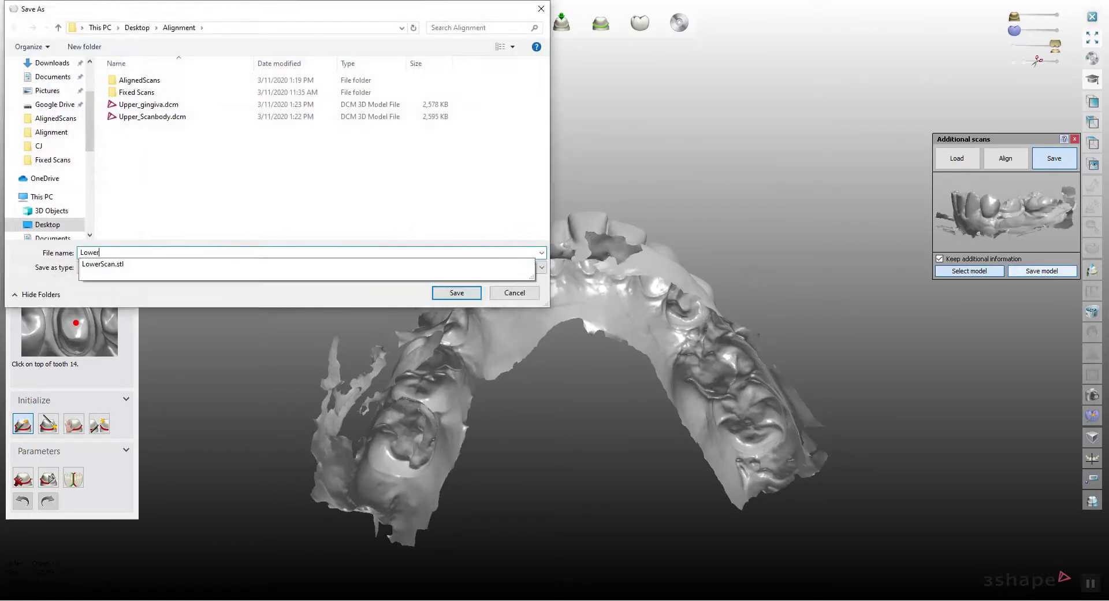
type("Scan")
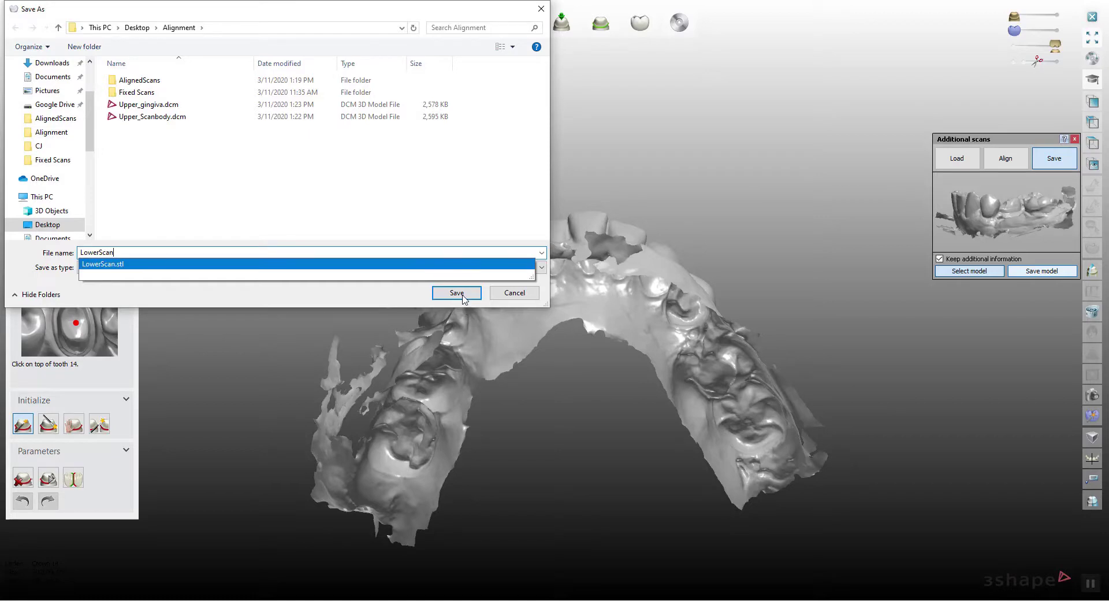
left_click(457, 293)
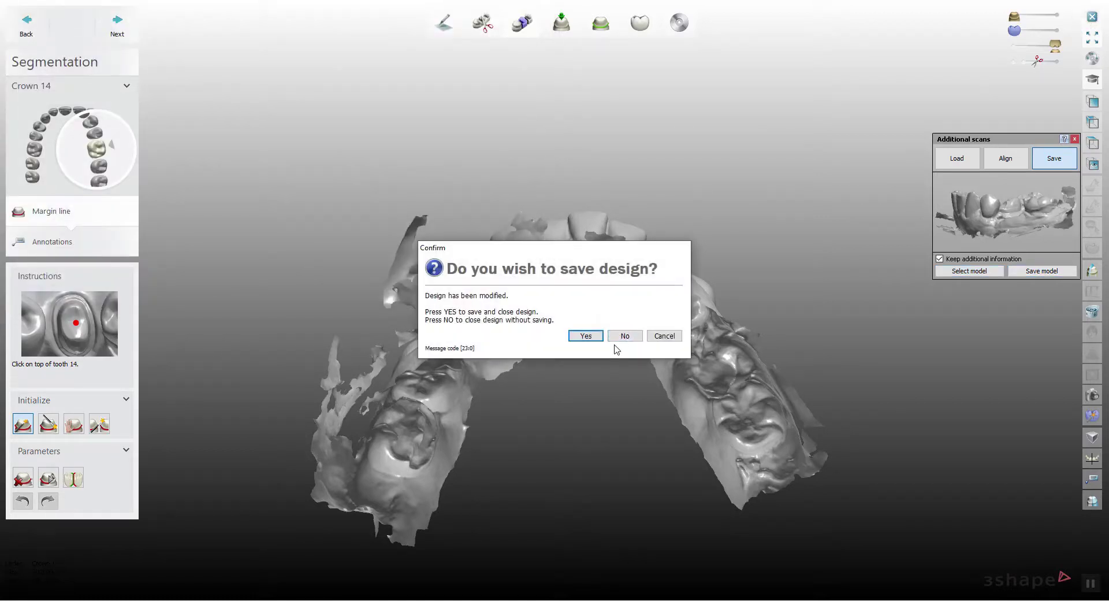
Close the design without saving and start a new order with placeholder patient last and first names
left_click(624, 337)
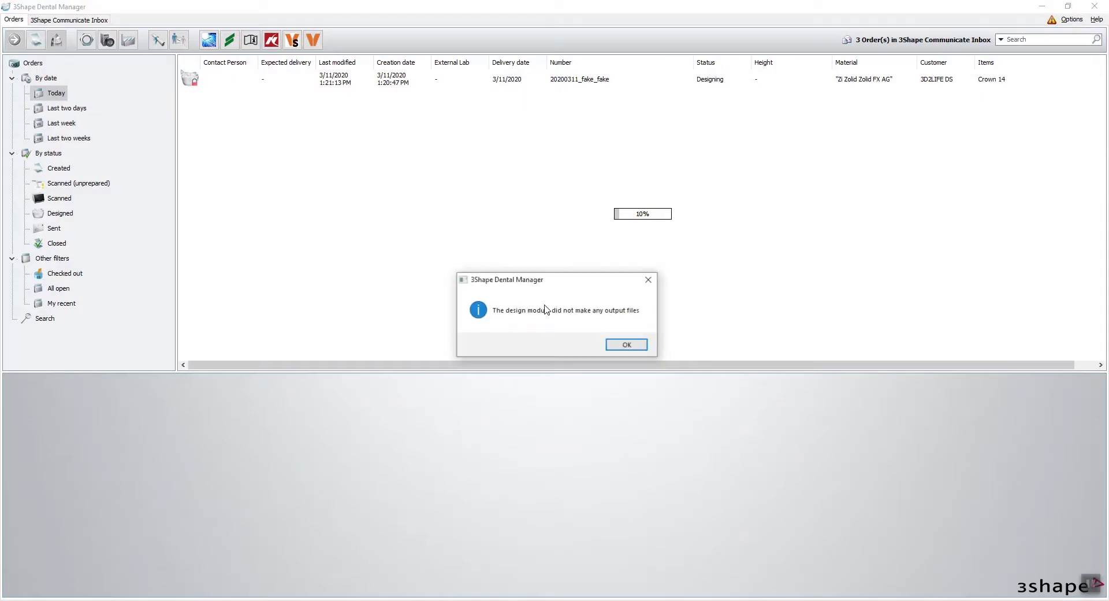
left_click(634, 345)
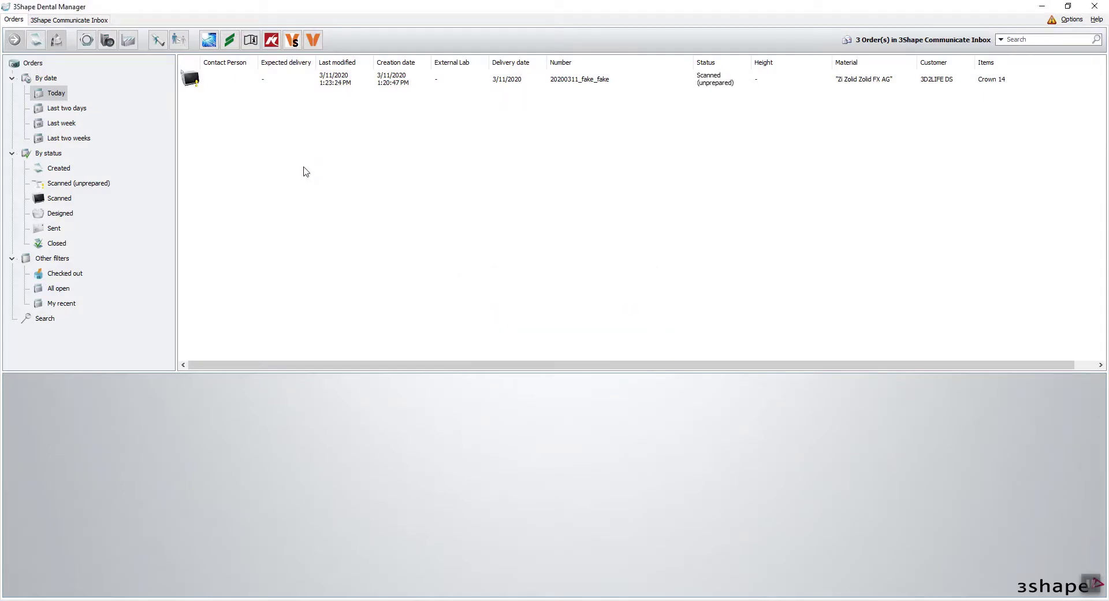
right_click(224, 151)
left_click(245, 155)
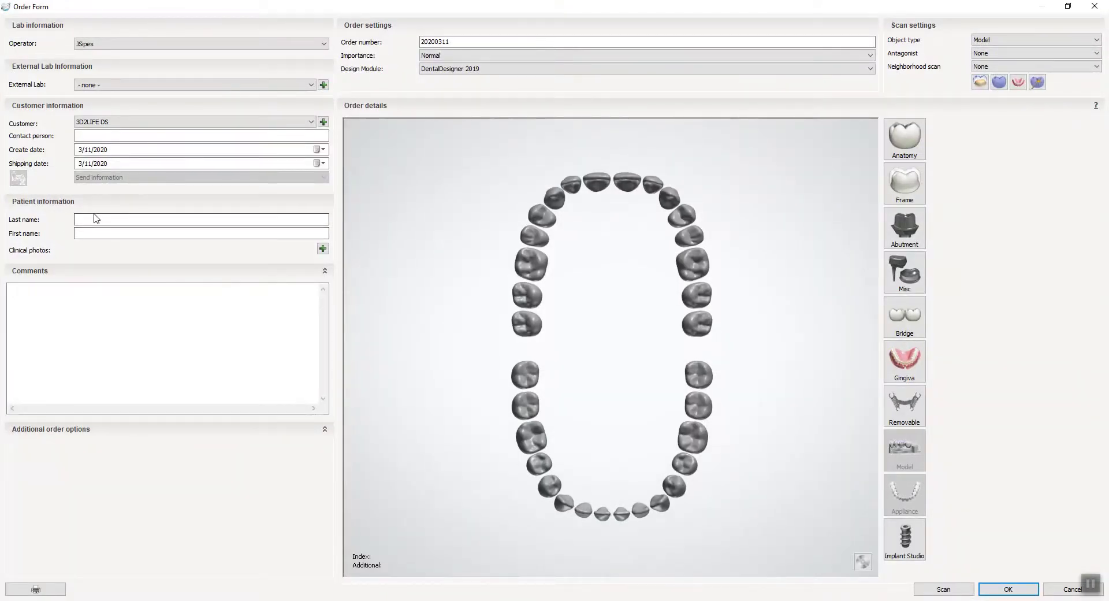
left_click(91, 218)
type("fake1")
key("Tab")
type("f")
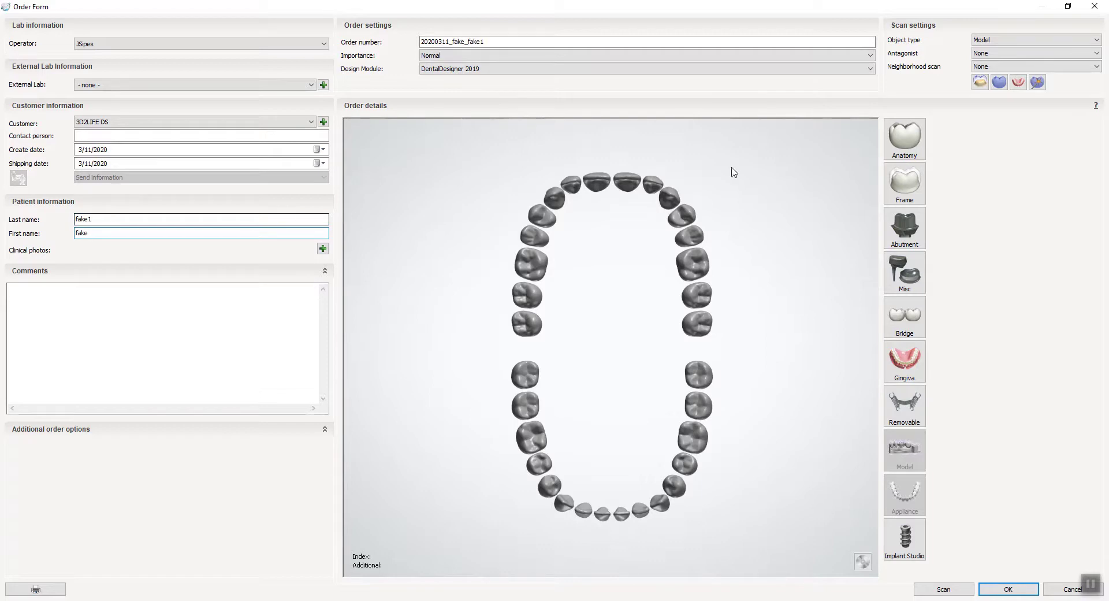
Set the order's scan object type to Digital impression and its antagonist setting to Antagonist
left_click(1007, 39)
left_click(1004, 52)
left_click(1004, 53)
left_click(1003, 68)
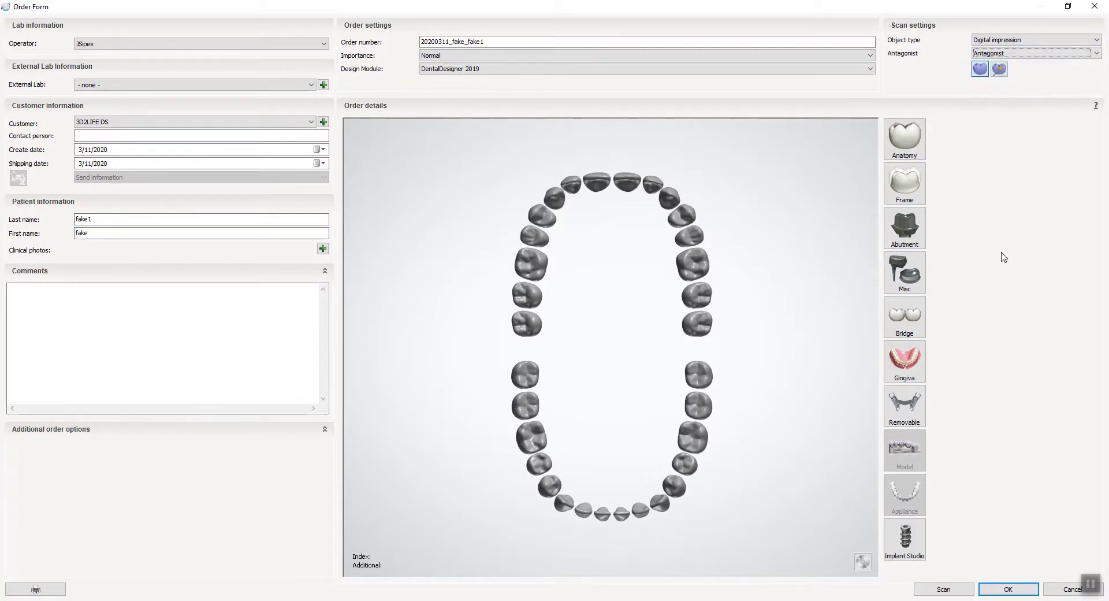
Add an anatomy crown in Zi Zolid Zolid FX AG to tooth 14 and create the order
left_click(701, 266)
left_click(904, 139)
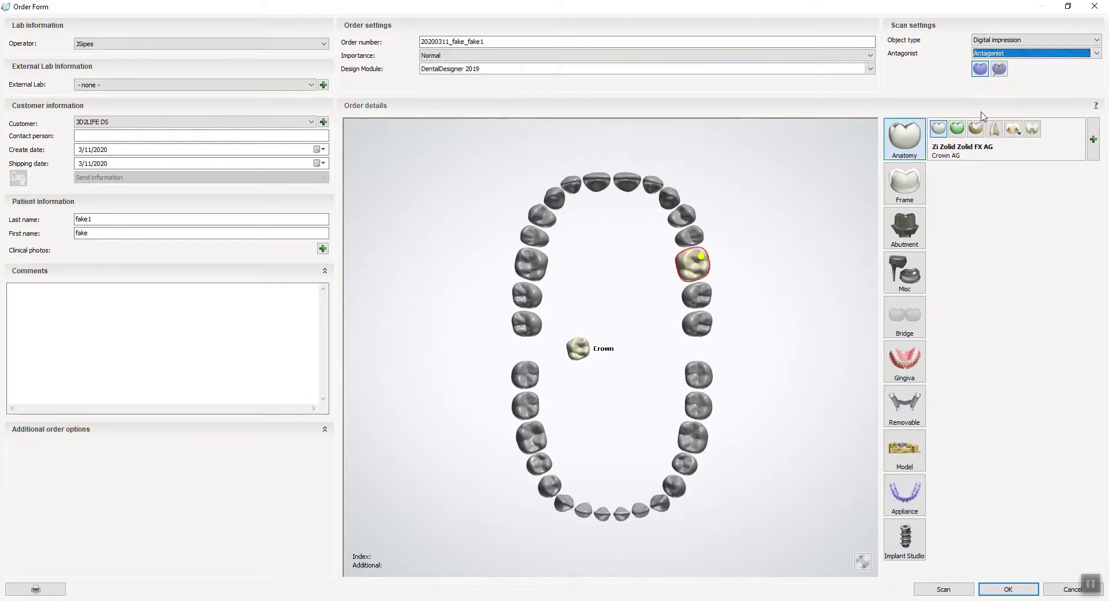
left_click(1094, 137)
left_click(1053, 126)
left_click(1002, 352)
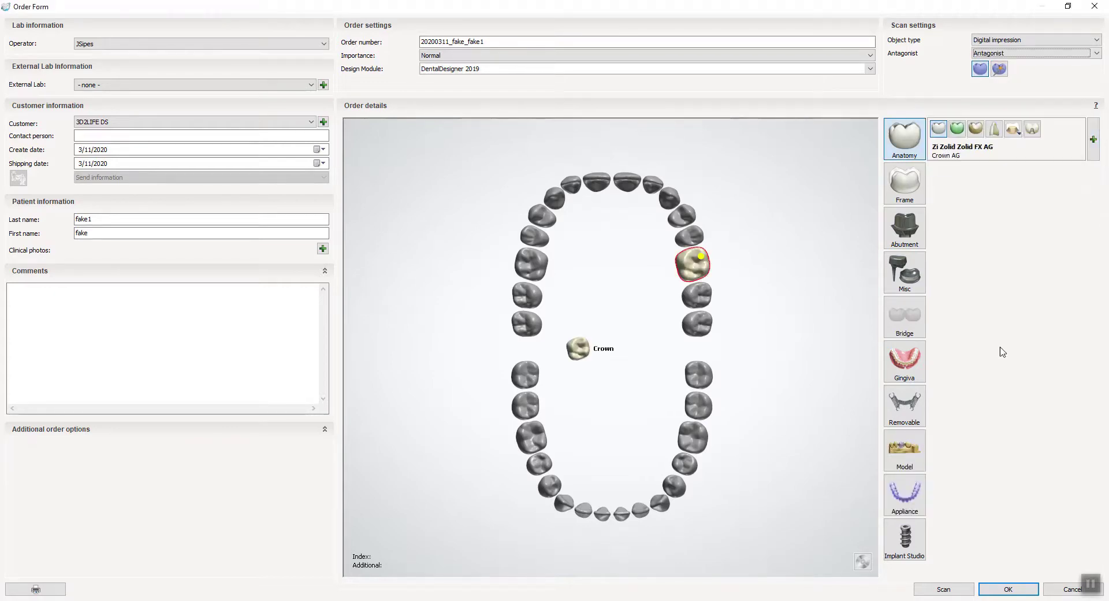
left_click(1017, 592)
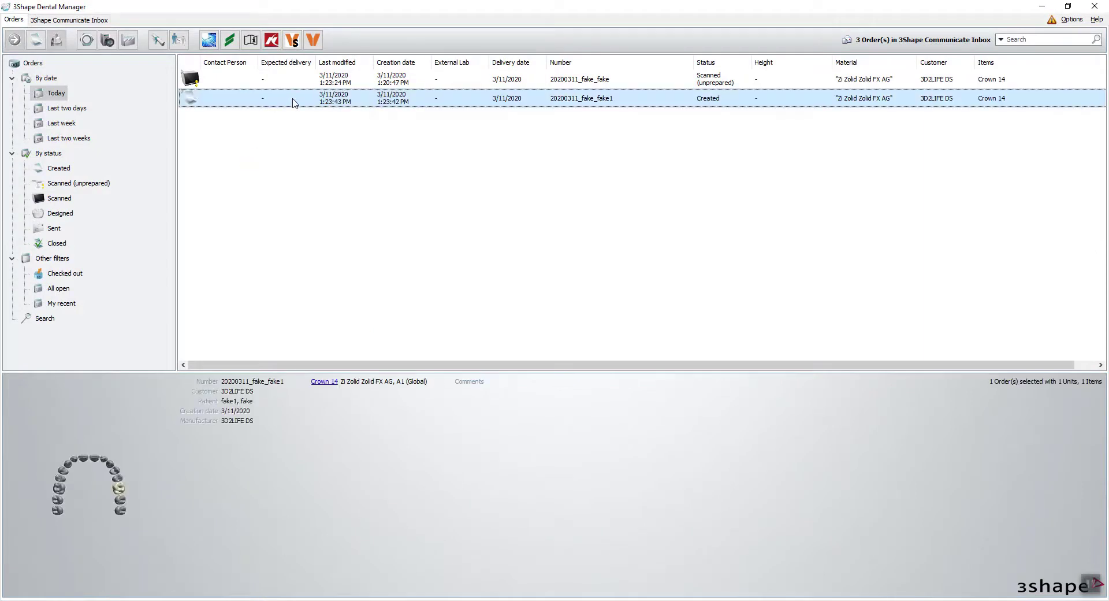
Import Upper_Scanbody.dcm as the preparation scan, LowerScan.dcm as the antagonist and Upper_gingiva.dcm as the pre-preparation scan into the new order
right_click(293, 102)
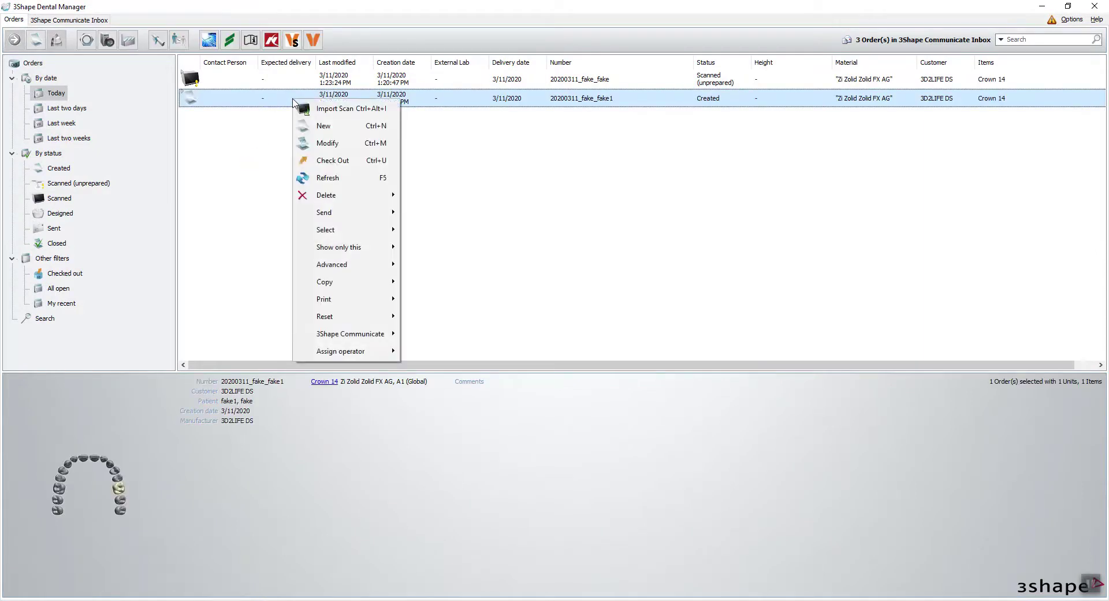
left_click(335, 108)
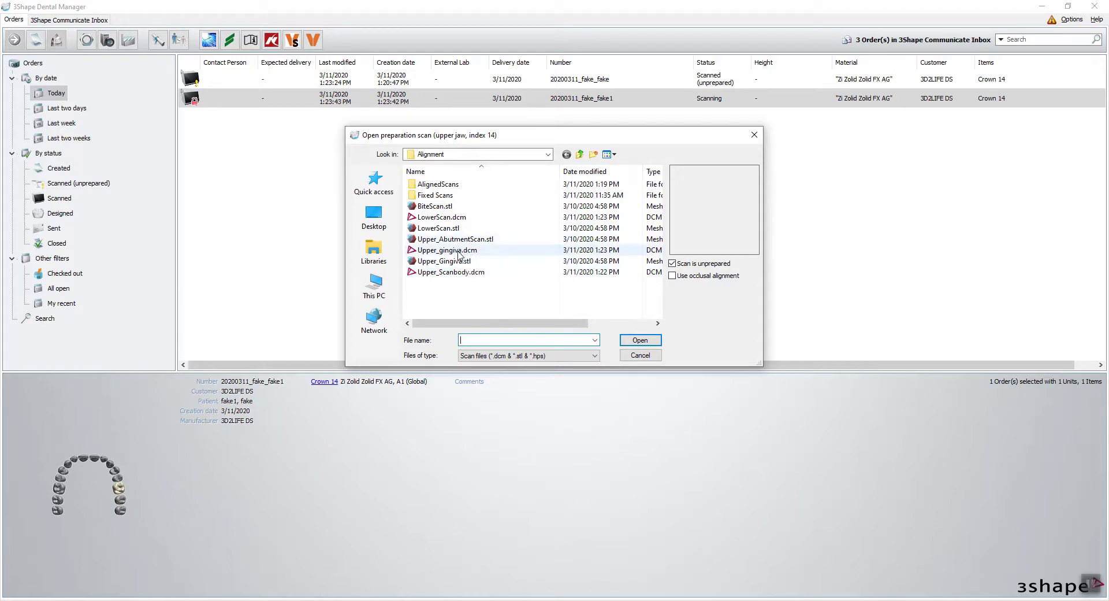
left_click(451, 272)
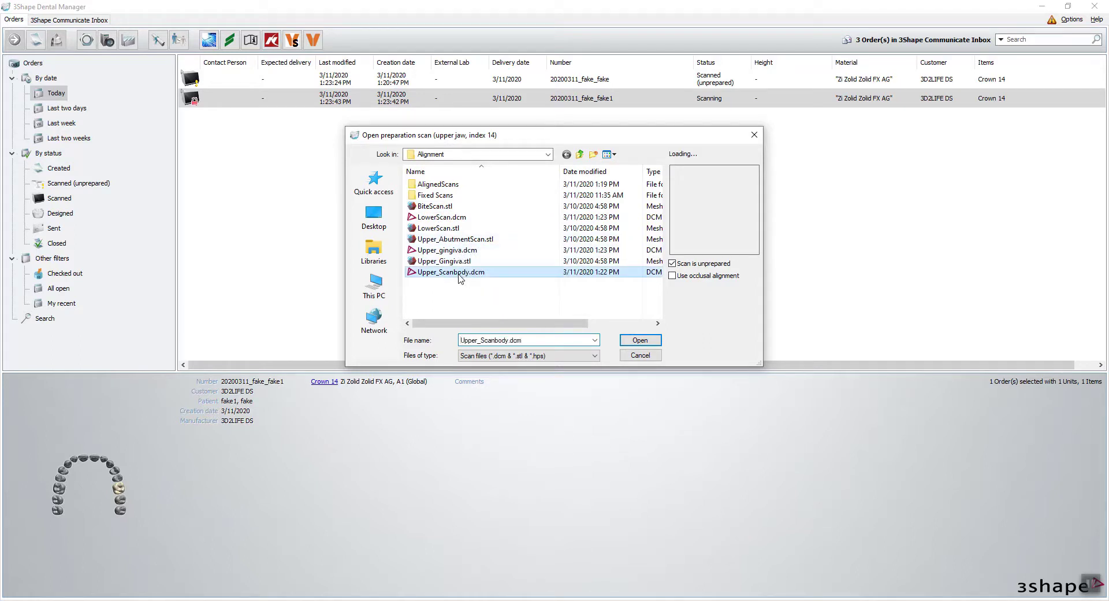
left_click(642, 341)
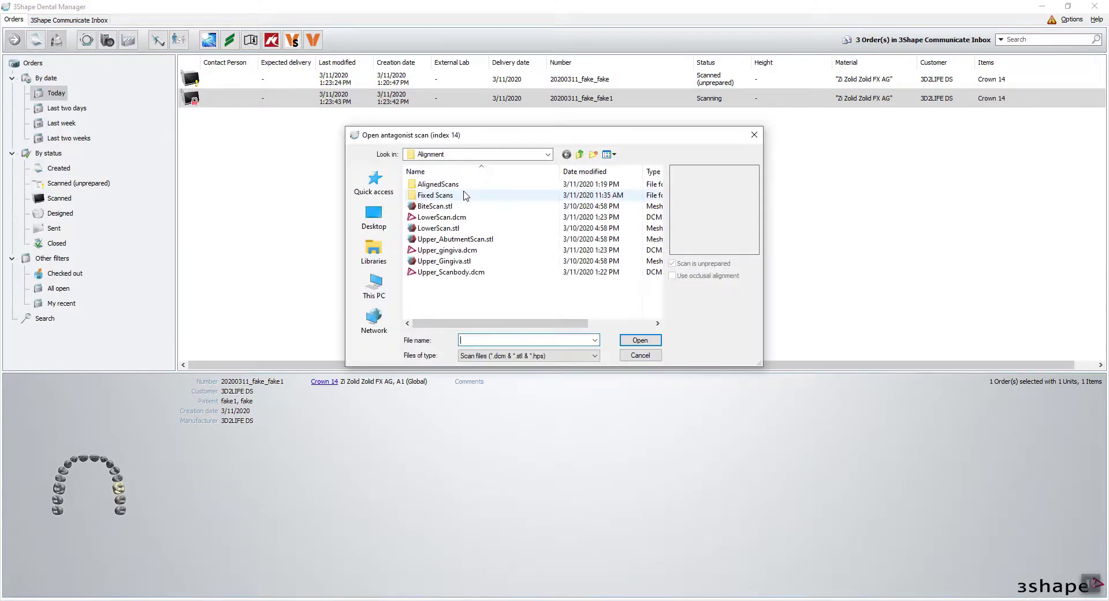
left_click(447, 219)
left_click(654, 355)
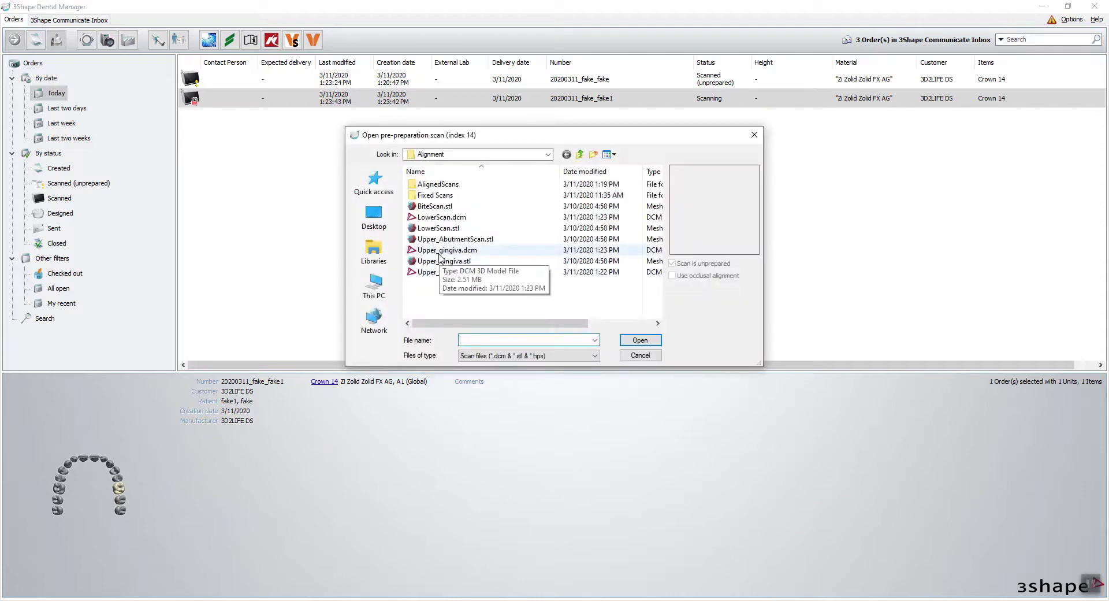
left_click(439, 255)
left_click(649, 343)
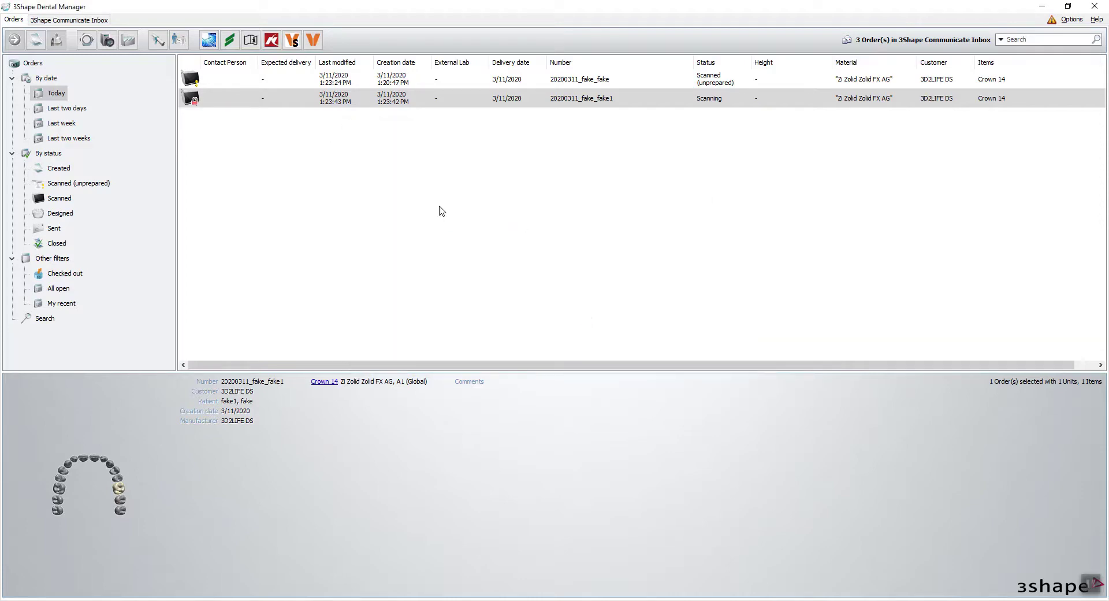
Inspect the alignment of the imported scans in the new order's 3D preview, rotating to an occlusal view of the upper arch
right_click(277, 102)
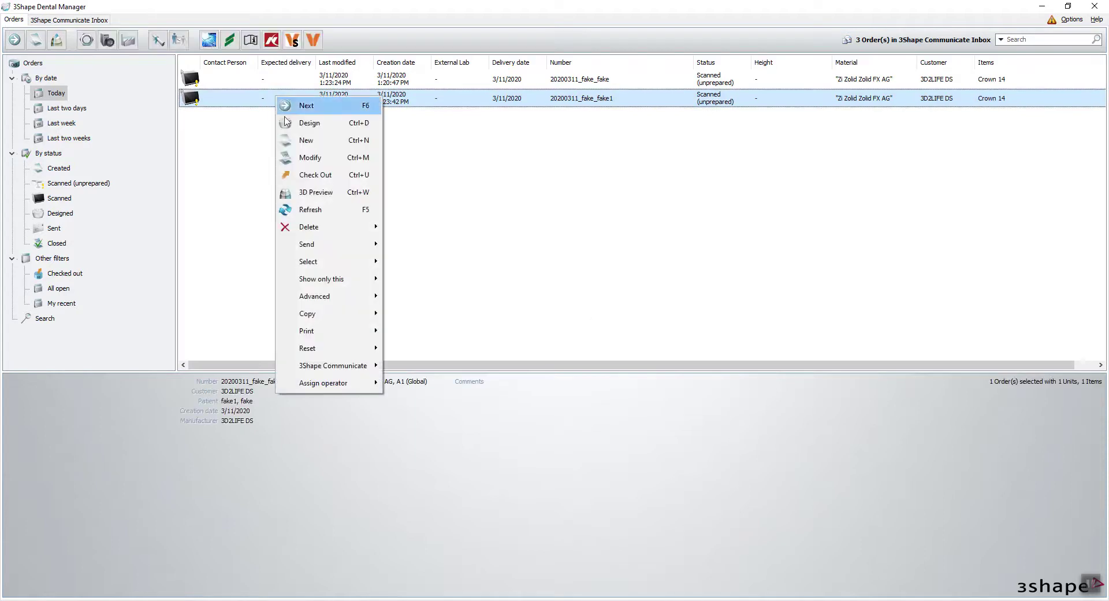
left_click(319, 192)
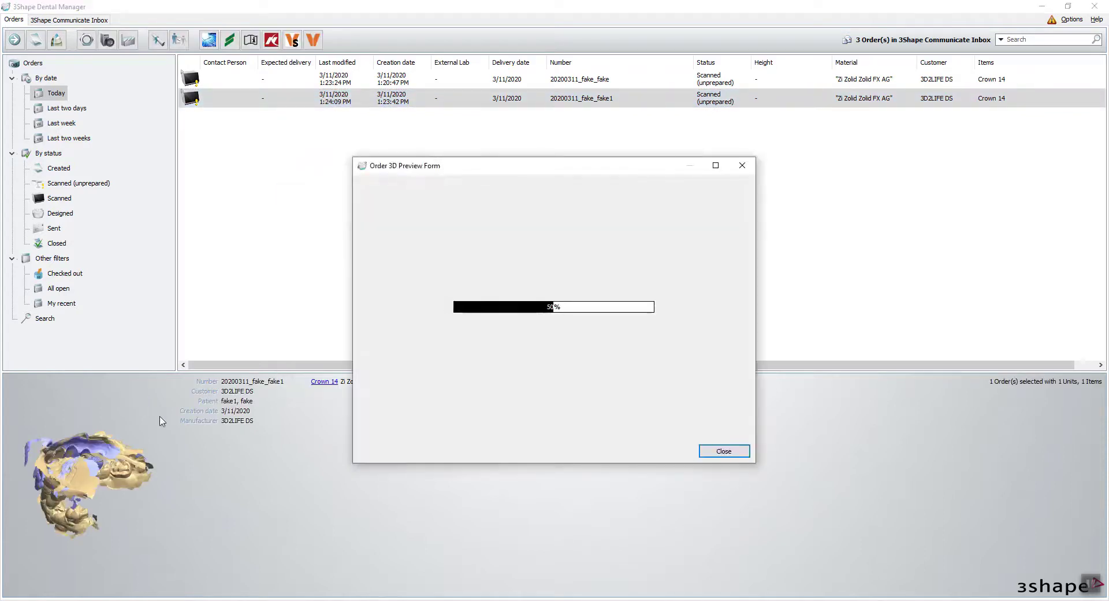
left_click(715, 206)
right_click_drag(387, 338, 651, 371)
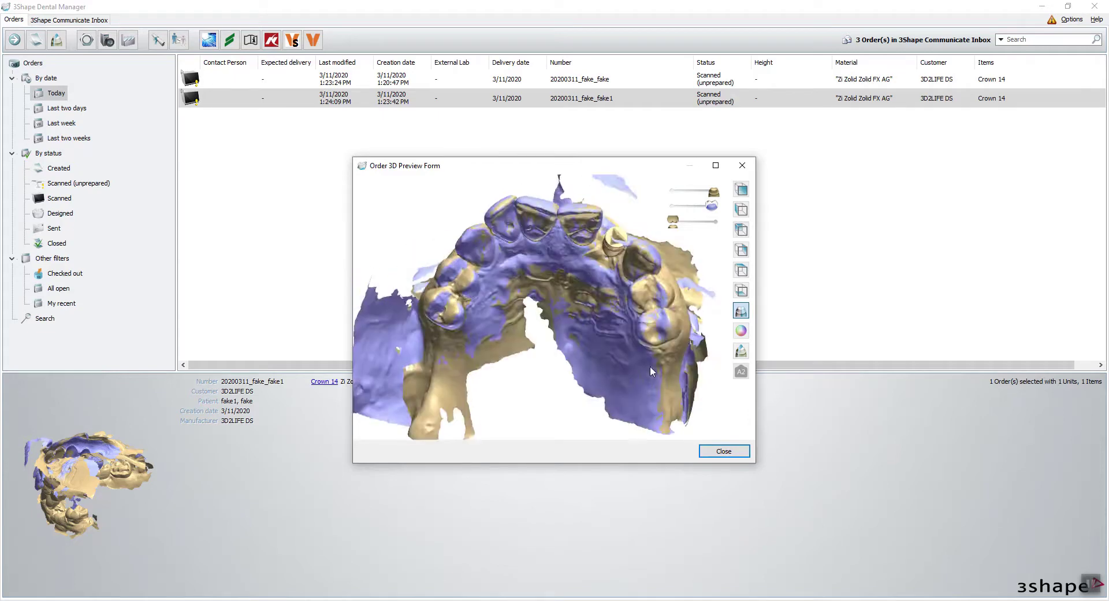
left_click(724, 450)
Export the new order's scans, saving the upper pre-preparation scan as STL file Upper_Scanbody in the AlignedScans folder
right_click(314, 100)
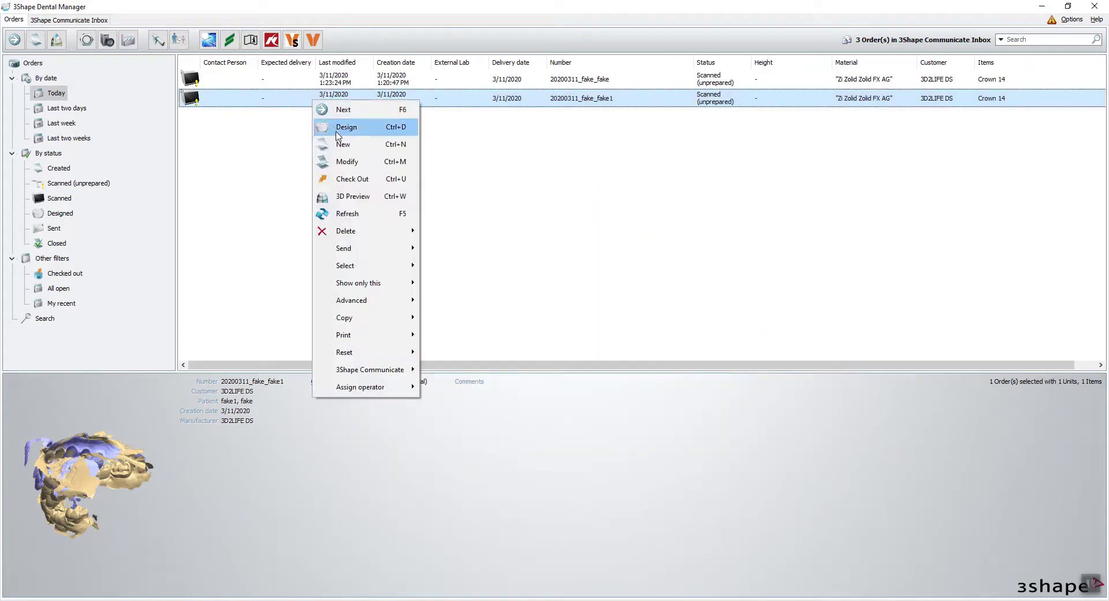
mouse_move(370, 302)
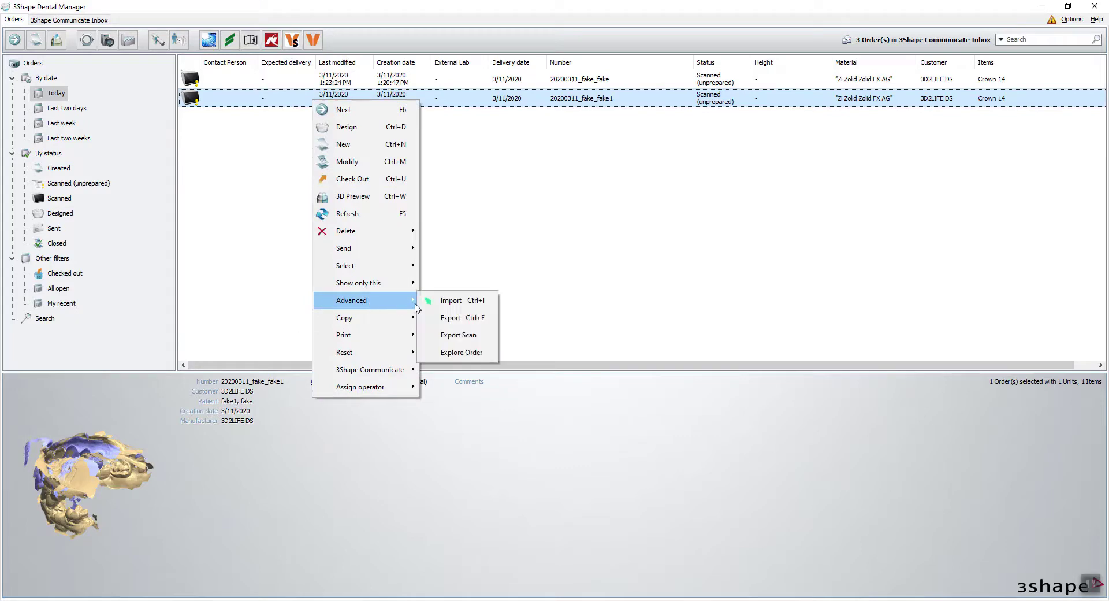
left_click(469, 339)
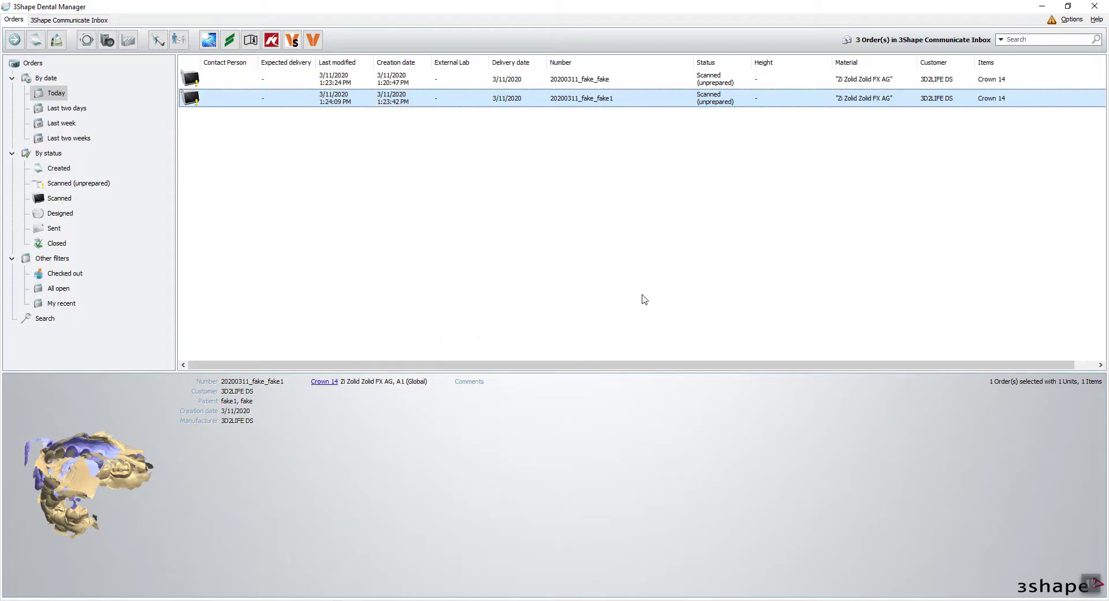
left_click(549, 482)
left_click(500, 504)
left_click(570, 468)
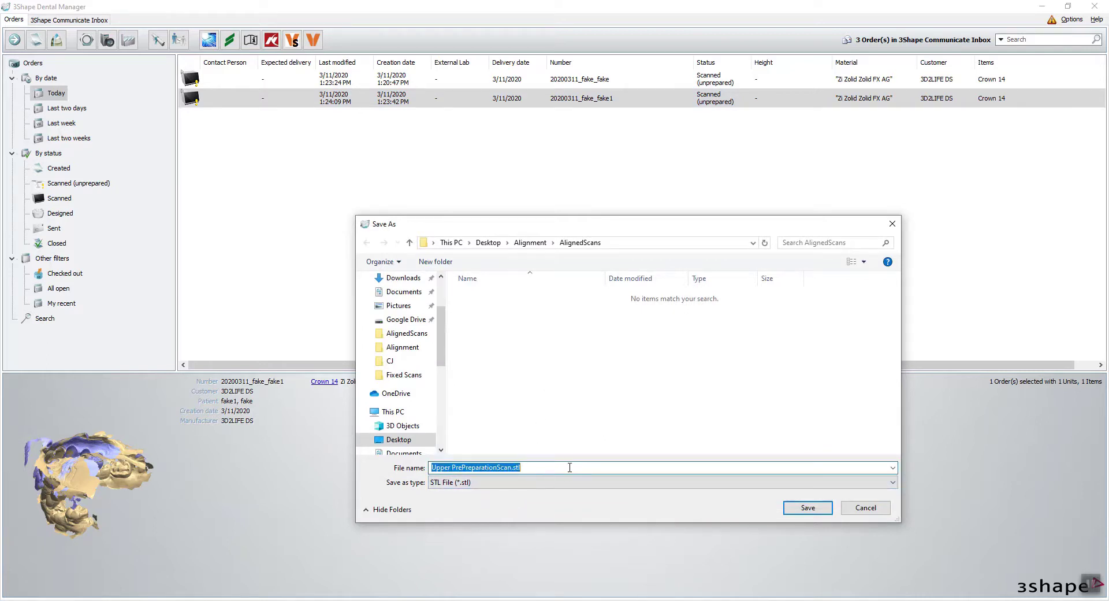
type("Upper_S")
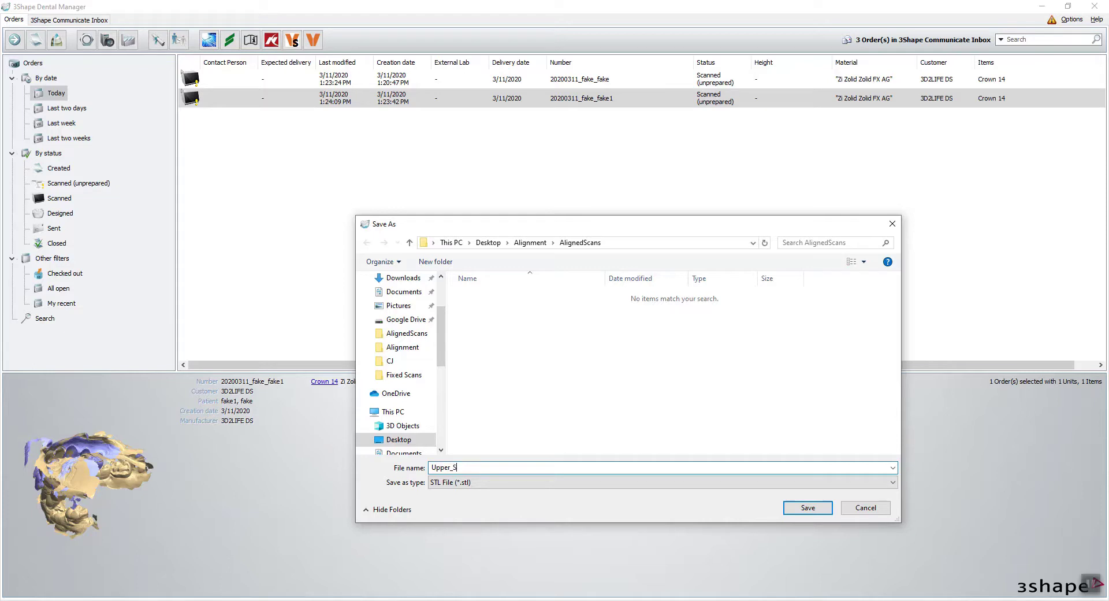
type("canbody")
left_click(823, 512)
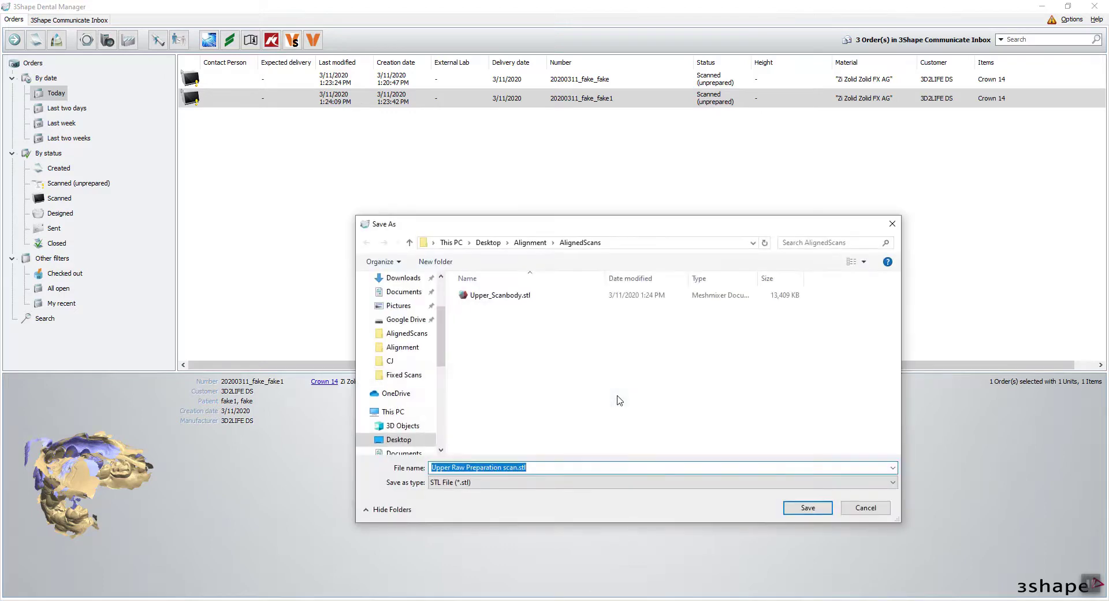
Save the upper raw preparation scan as Upper_Gingiva and the lower scan as LowerScan, both as STL files in the AlignedScans folder
type("Upp")
type("_J")
key("BackSpace")
key("BackSpace")
type("_Gingiva")
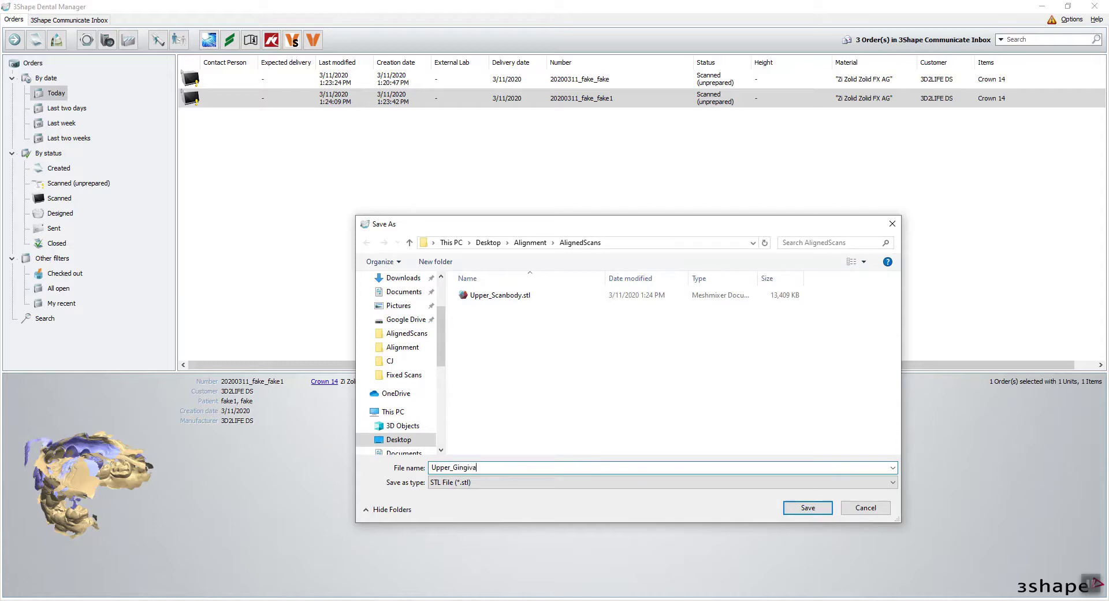
left_click(819, 513)
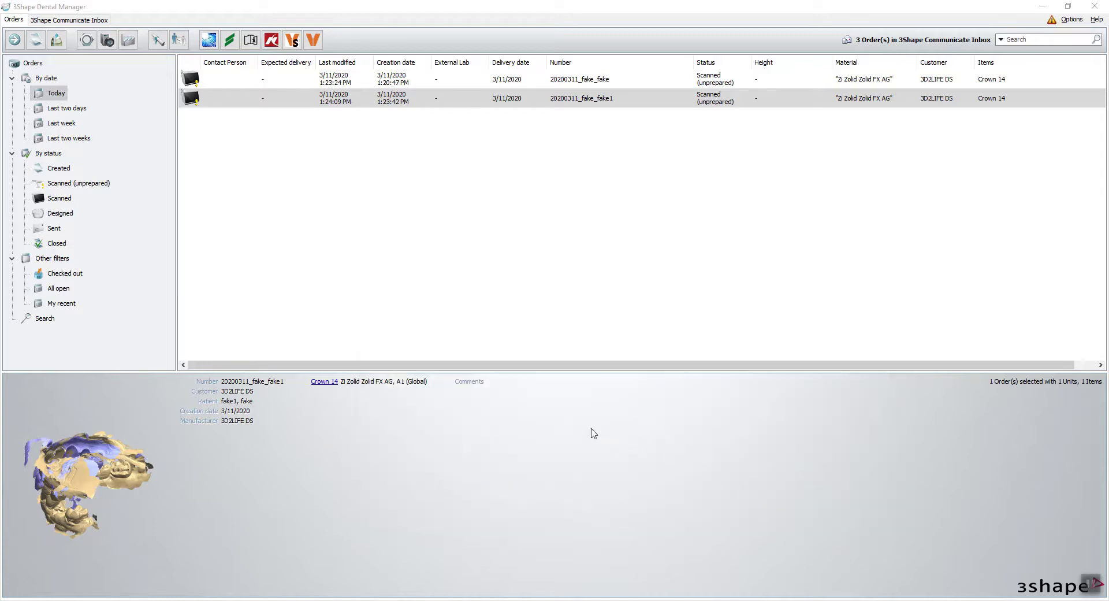
type("LowerScan")
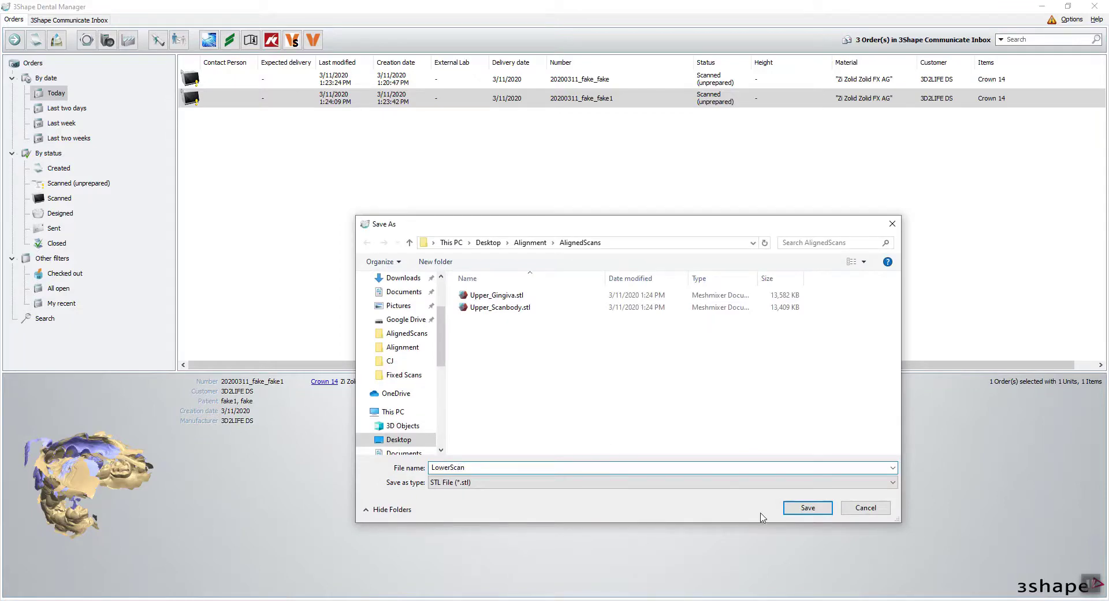
left_click(804, 509)
Switch to the AlignedScans folder in File Explorer and check the exported STL files
left_click(376, 600)
left_click(248, 150)
left_click(226, 126, "shift")
left_click(275, 202)
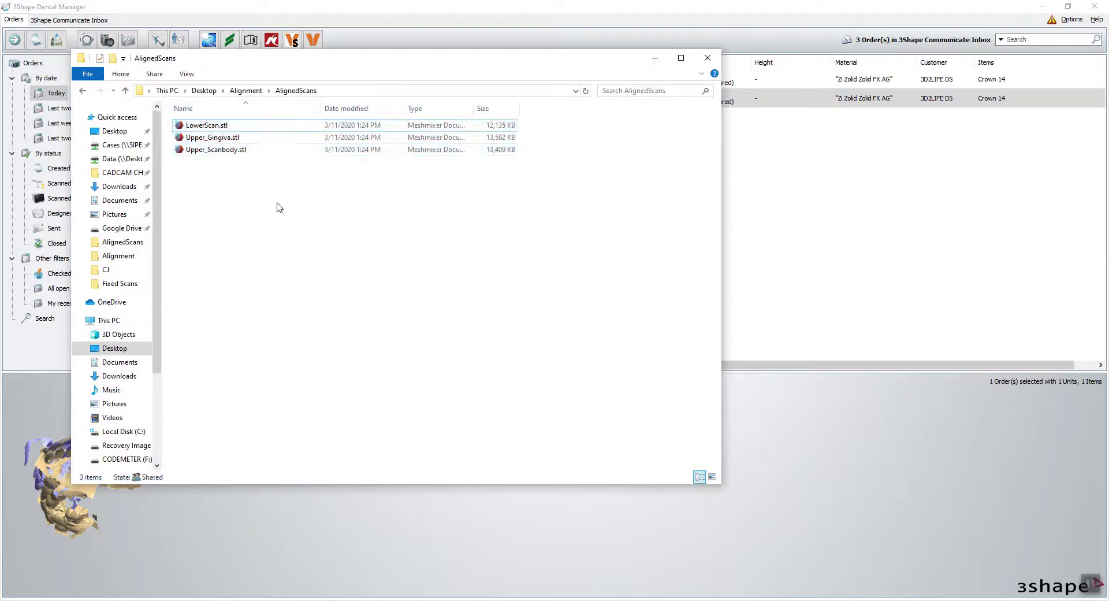